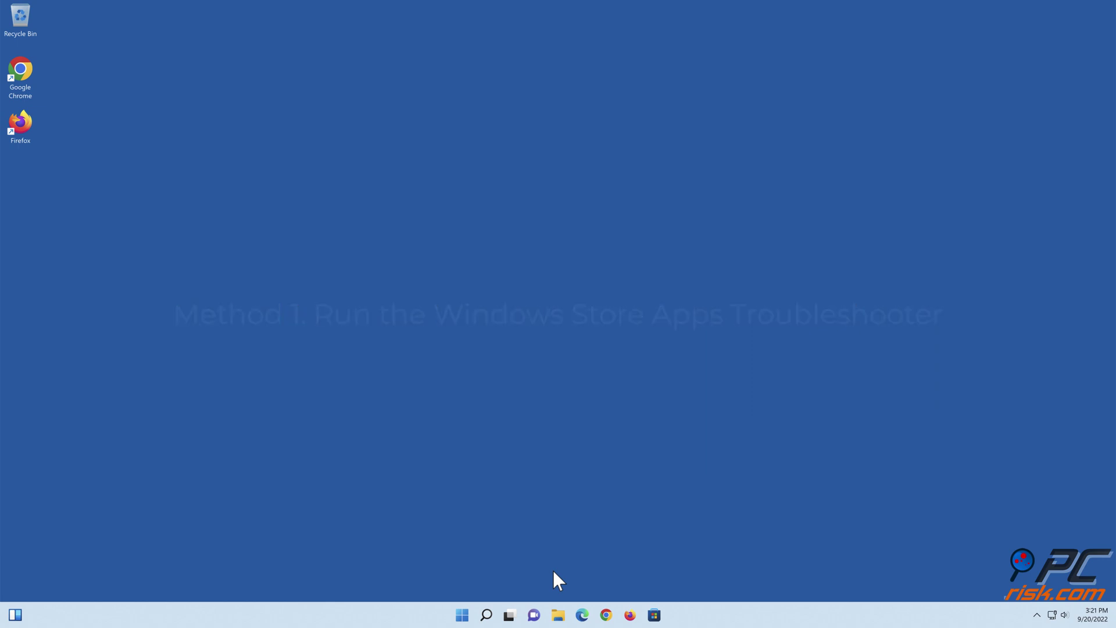
# Step: Open Windows Settings from the Start right-click menu and scroll the System page to Troubleshoot
pyautogui.rightClick(466, 616)
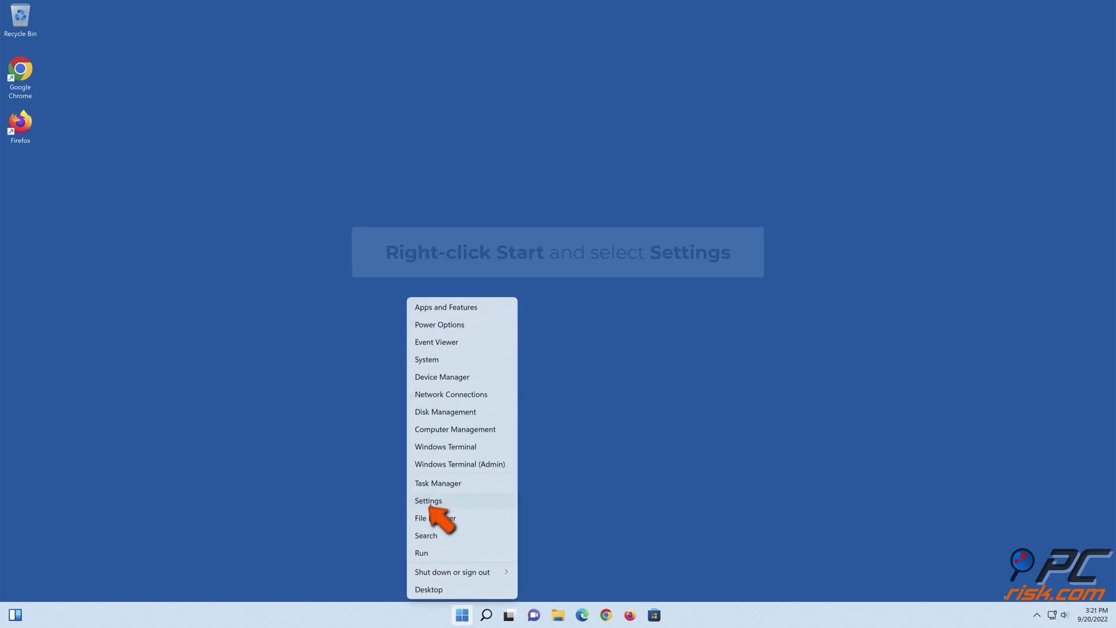
pyautogui.click(430, 502)
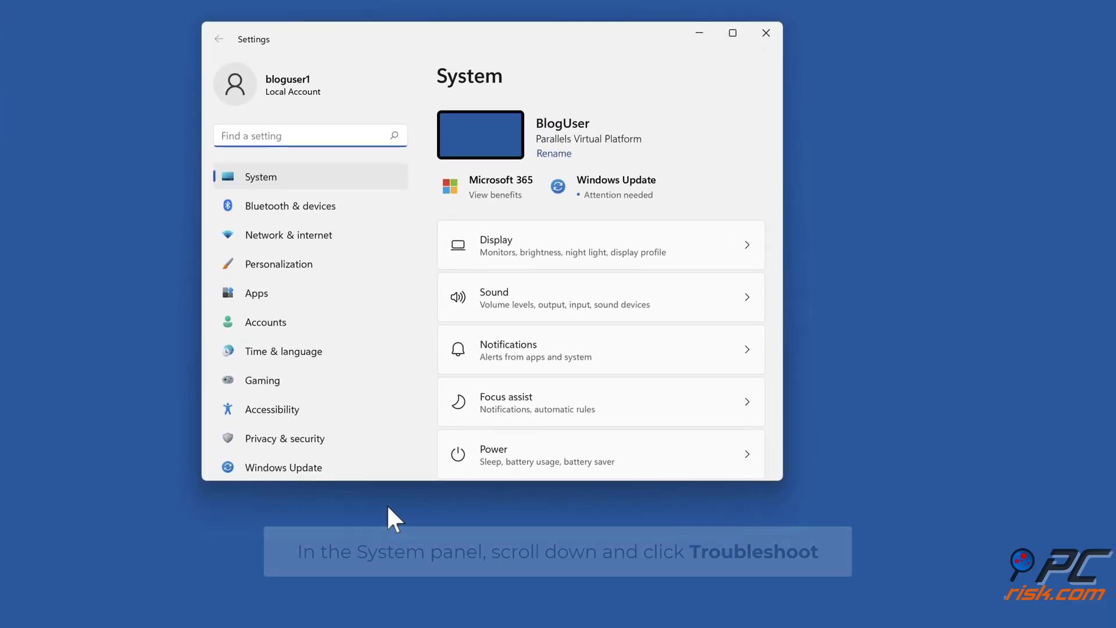
pyautogui.scroll(-4, 619, 330)
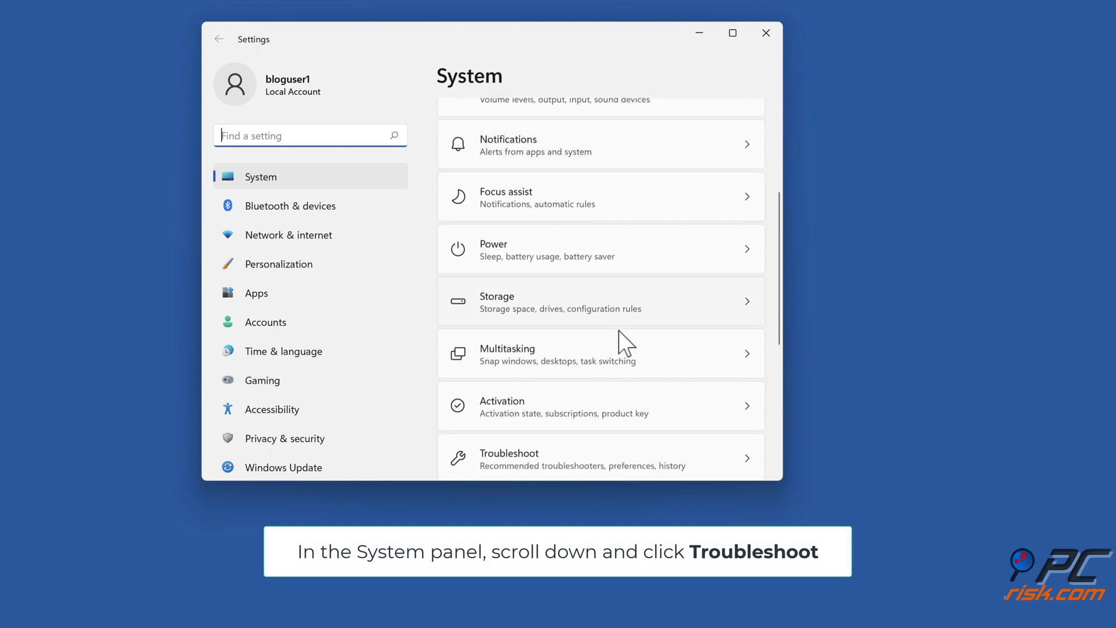
pyautogui.scroll(-4, 619, 330)
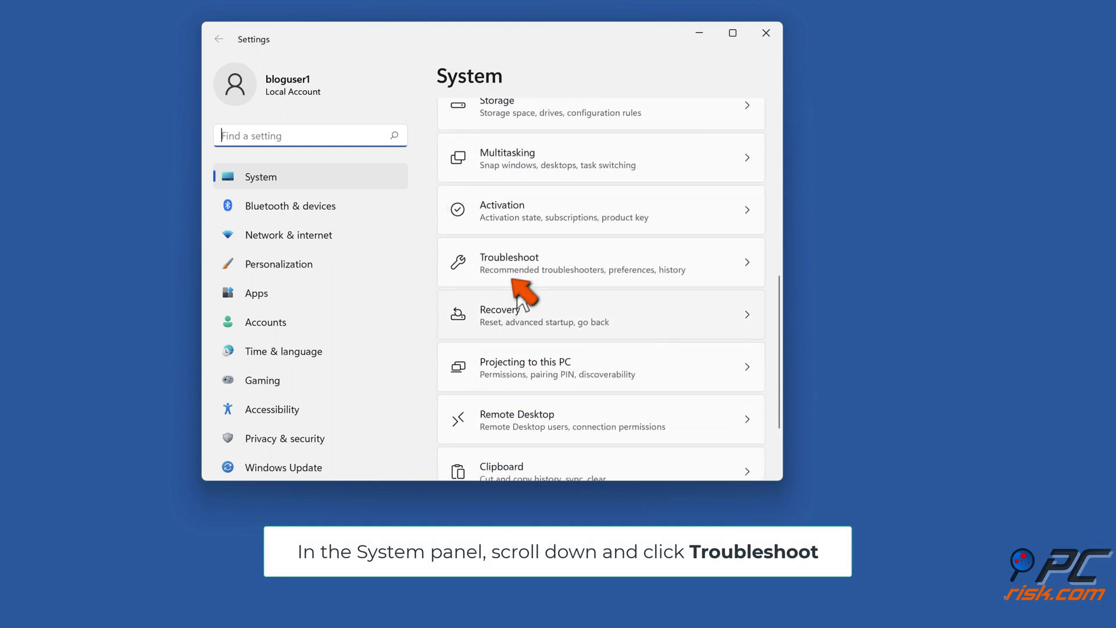
# Step: Run the Windows Store Apps troubleshooter from Troubleshoot > Other troubleshooters
pyautogui.click(514, 278)
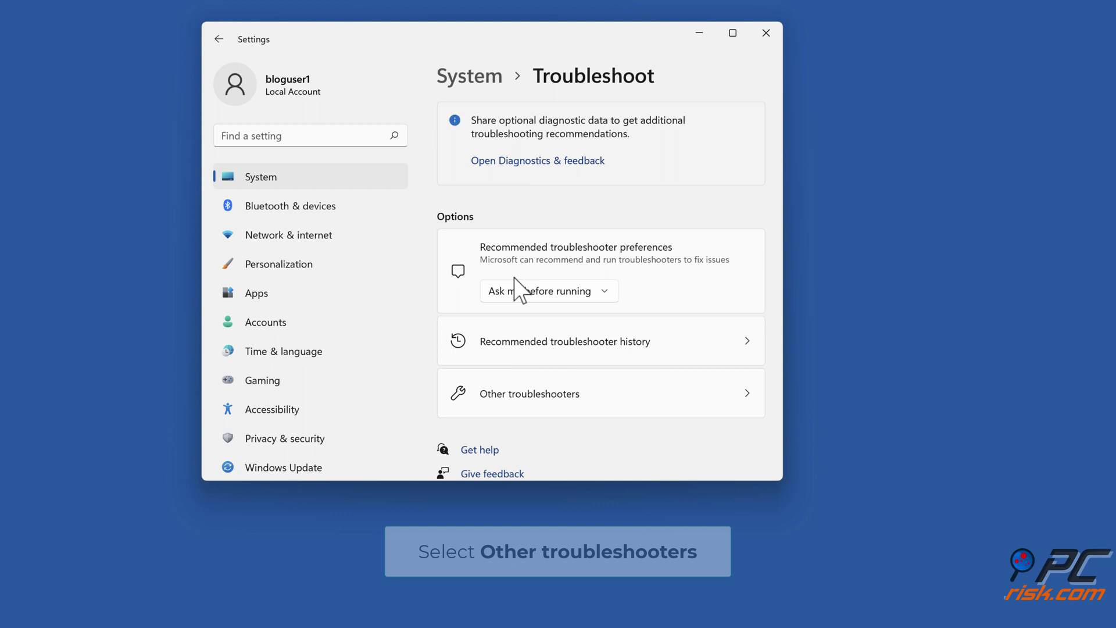
pyautogui.scroll(-1, 514, 277)
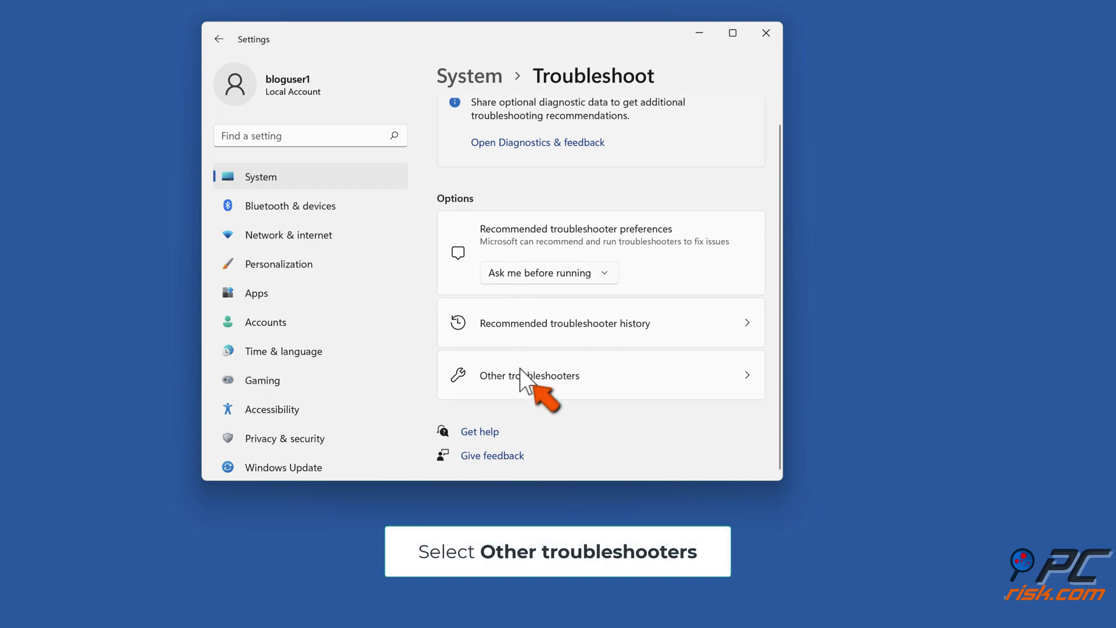
pyautogui.click(526, 383)
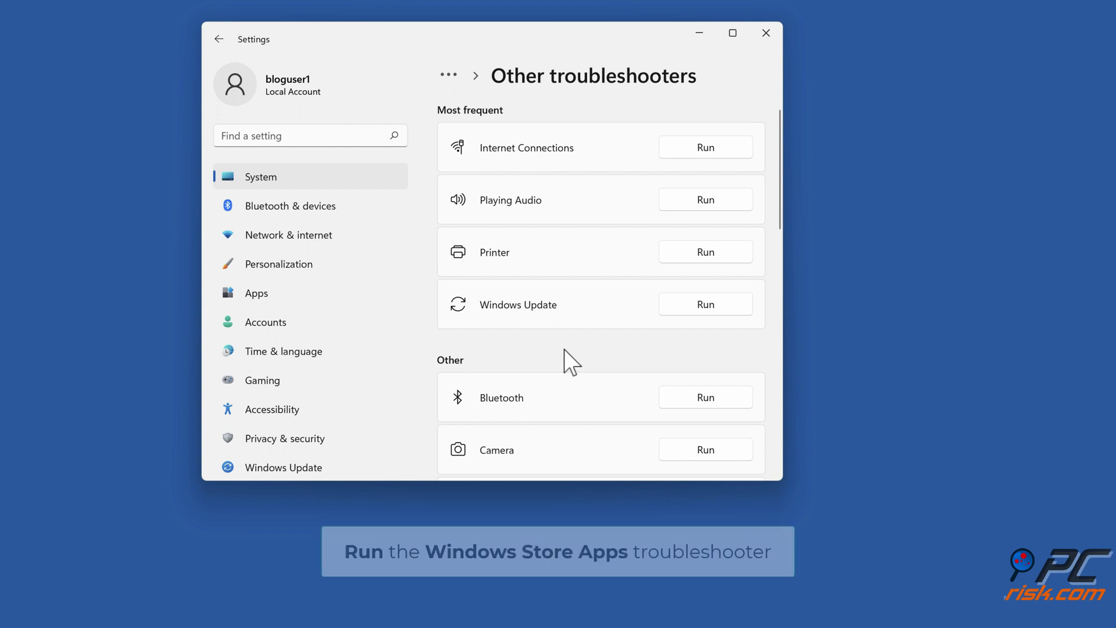
pyautogui.scroll(-10, 564, 350)
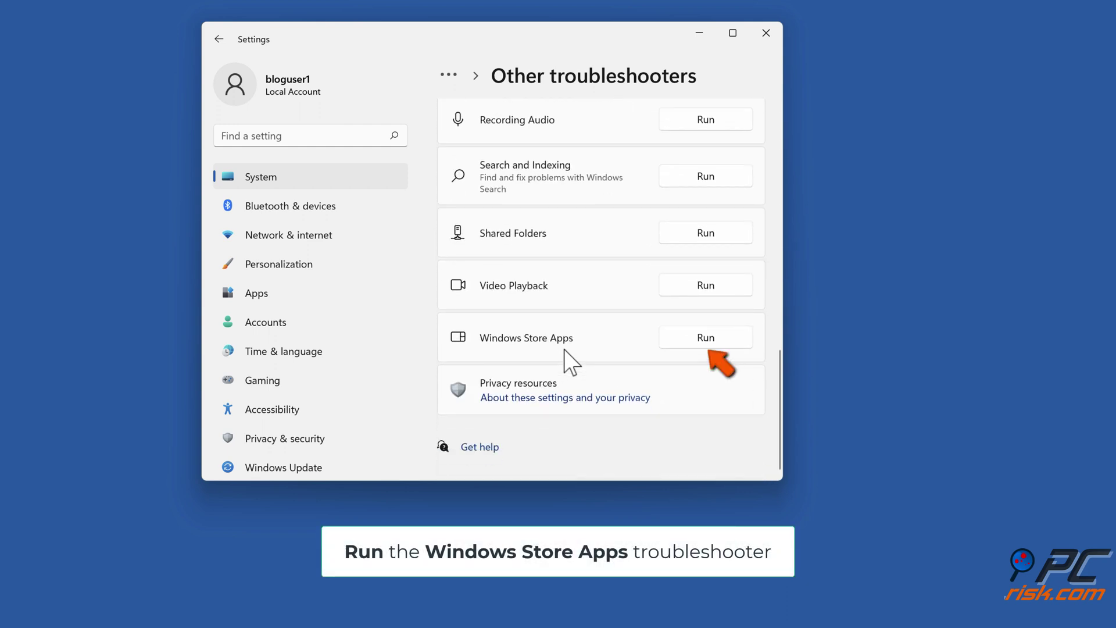
pyautogui.click(700, 344)
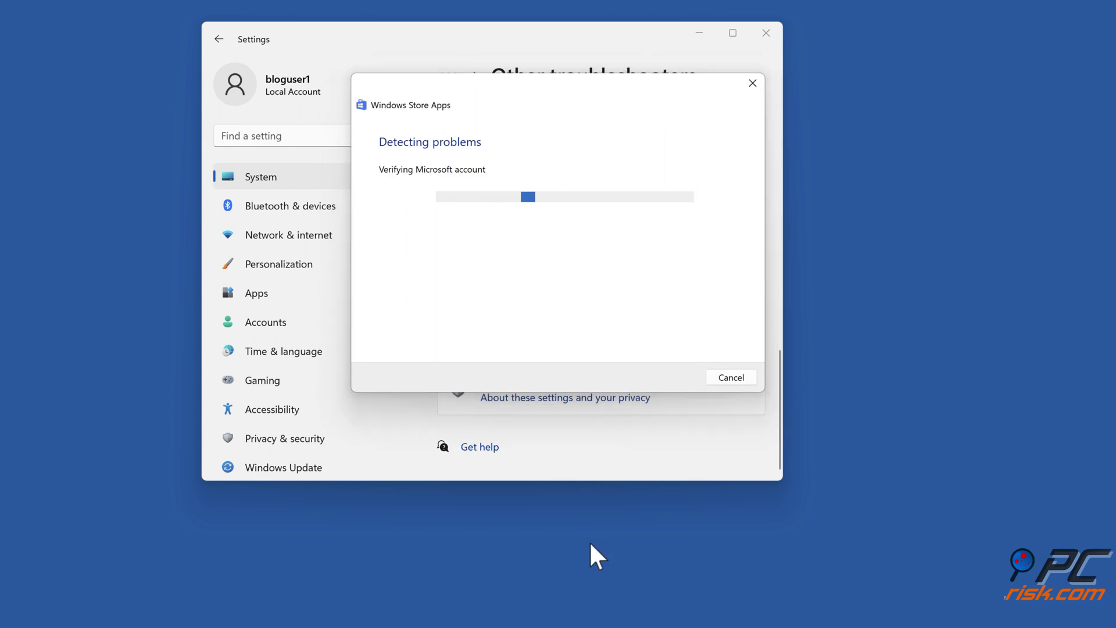
# Step: Apply the User Account Control fix, finish the troubleshooter, and close it and Settings
pyautogui.click(482, 236)
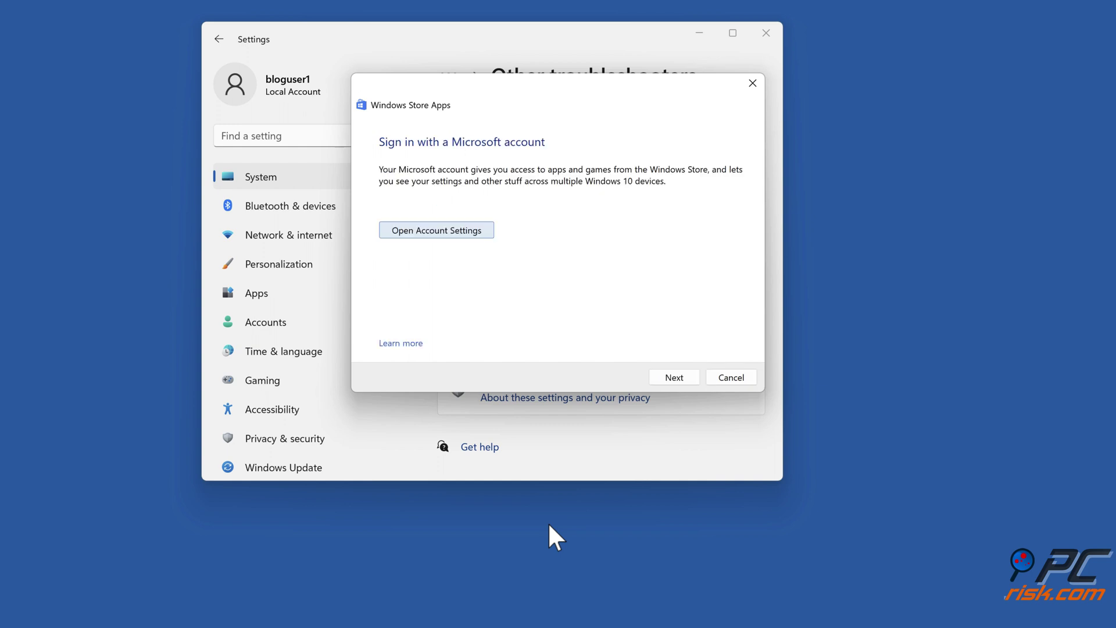
pyautogui.click(675, 382)
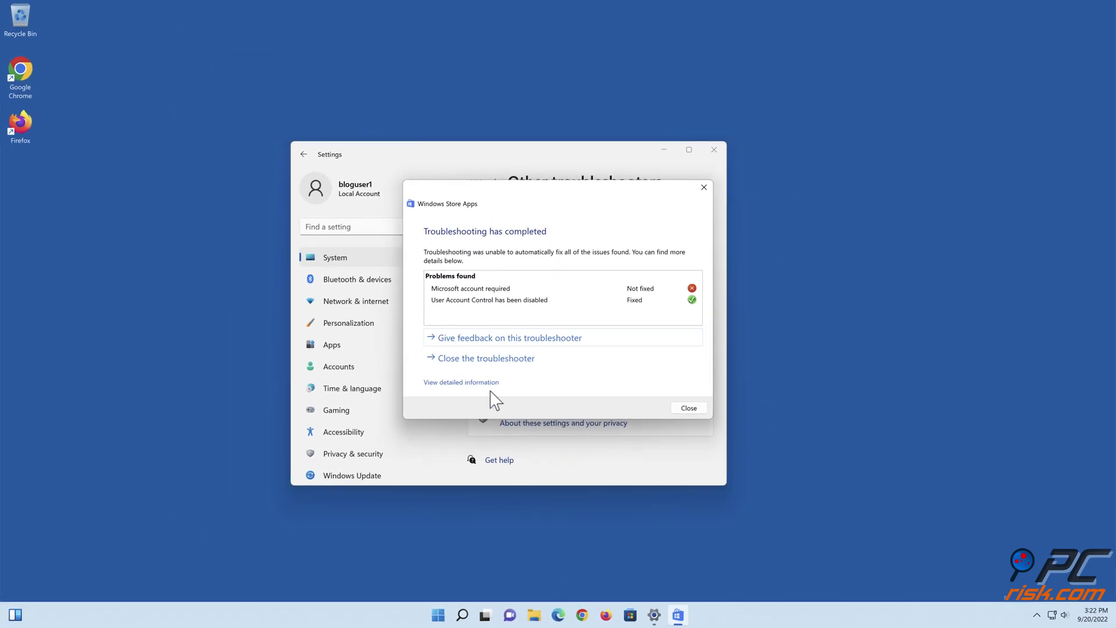
pyautogui.click(485, 361)
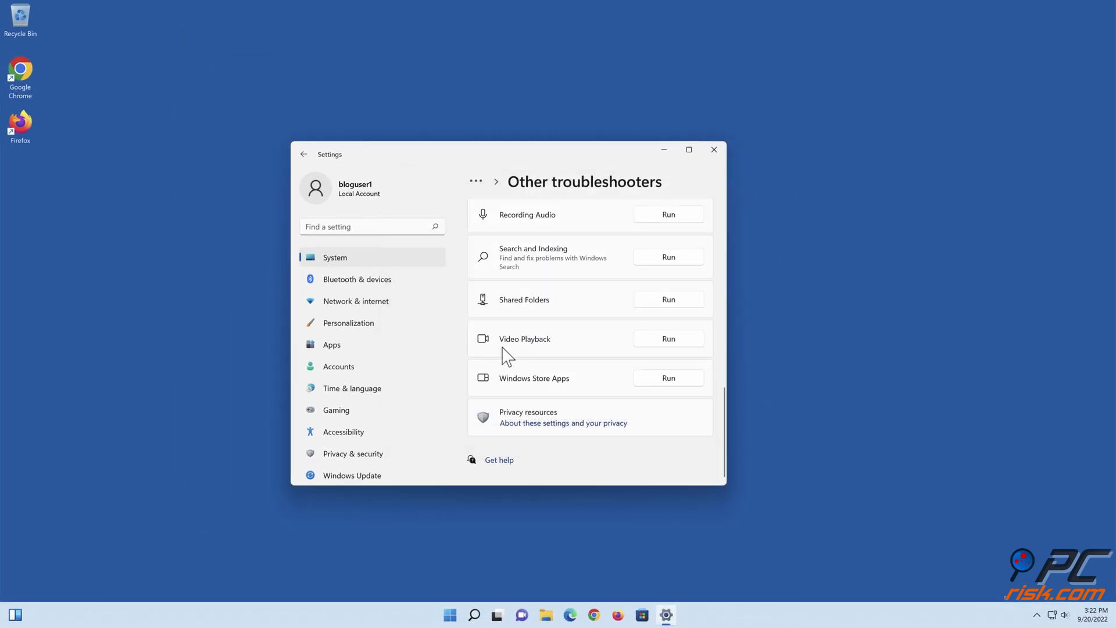
pyautogui.click(714, 150)
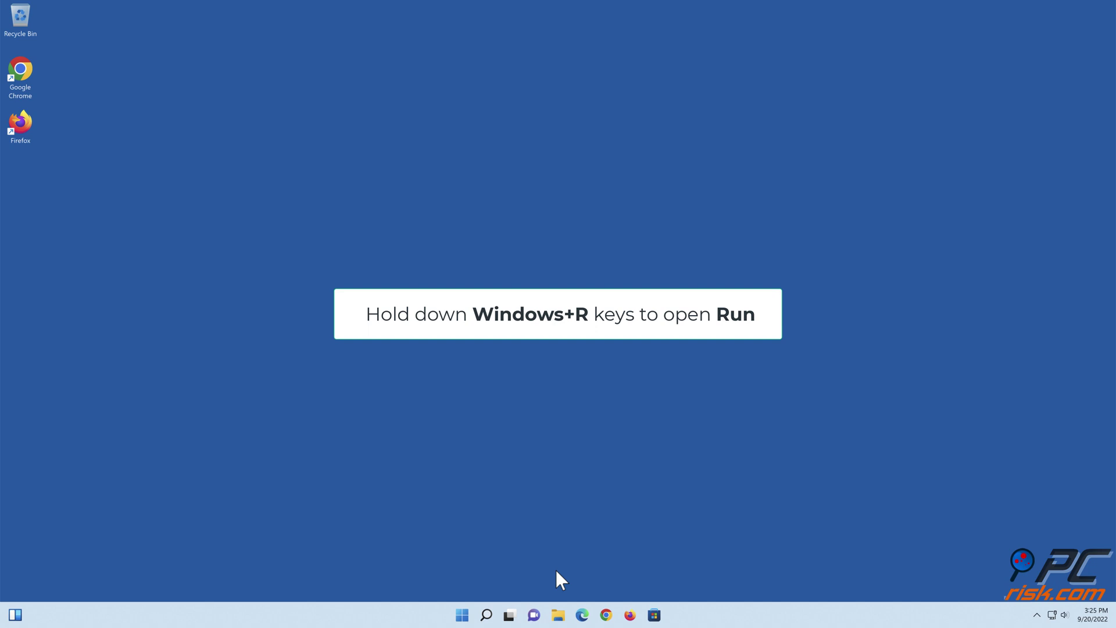
# Step: Launch cmd from the Run dialog as administrator with Ctrl+Shift+Enter
pyautogui.press('super+r')
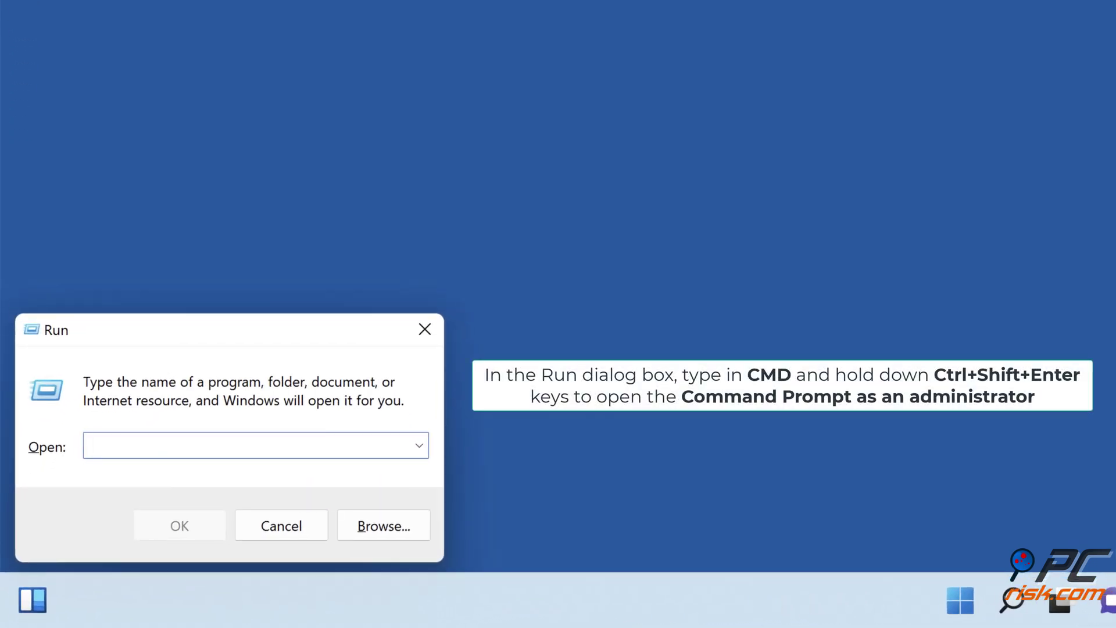
pyautogui.write('cmd')
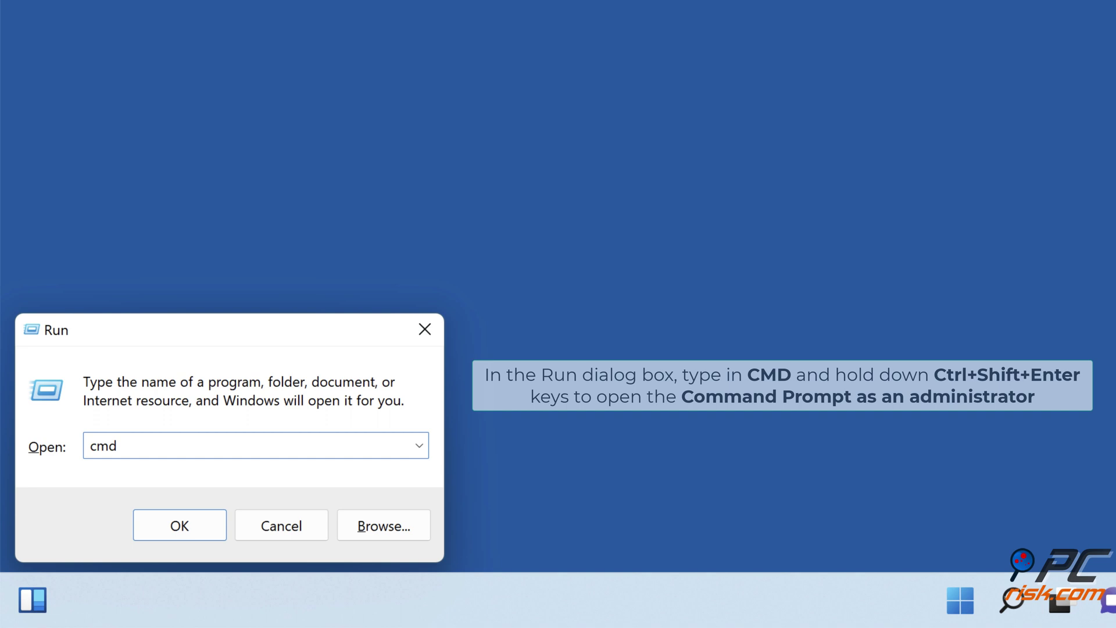
pyautogui.hotkey('ctrl', 'shift', 'Return')
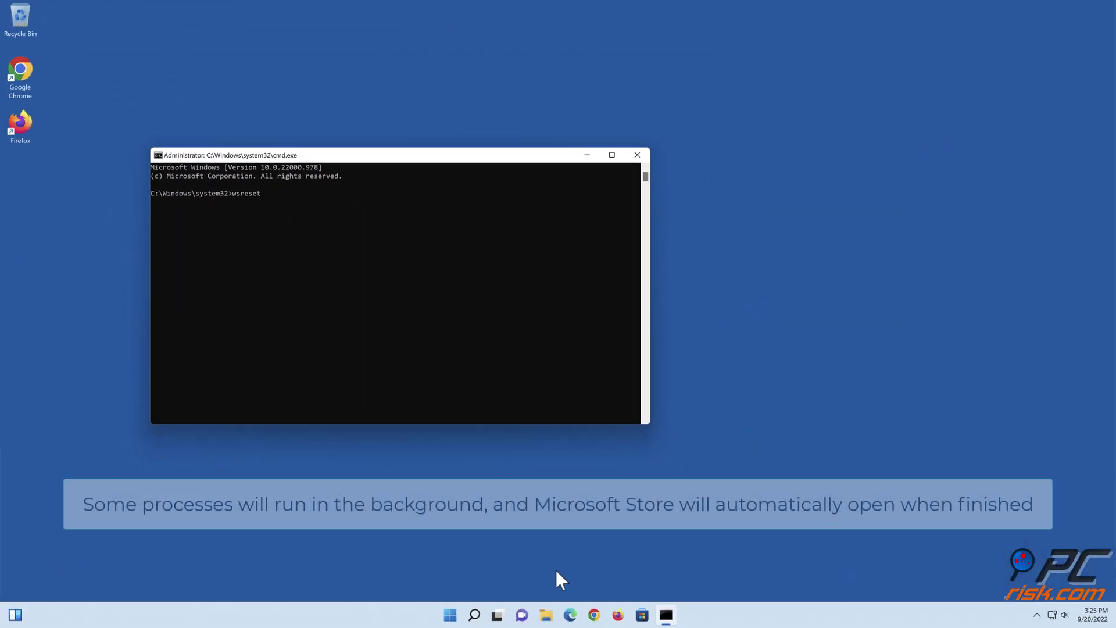
# Step: Run wsreset to clear the Store cache, then close Microsoft Store and Command Prompt
pyautogui.press('Return')
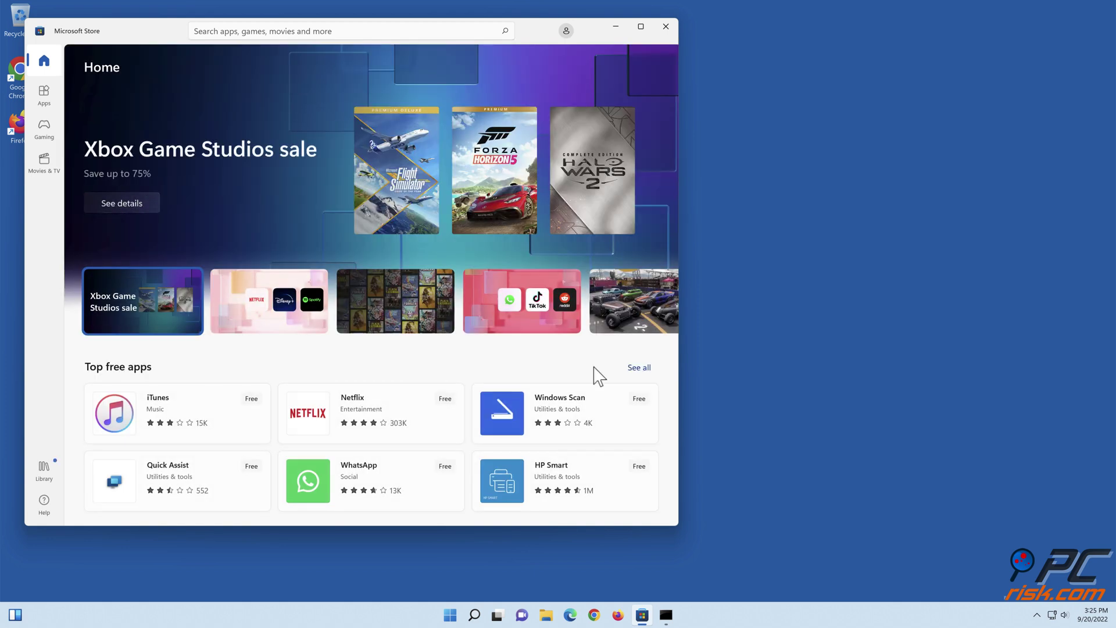
pyautogui.click(666, 27)
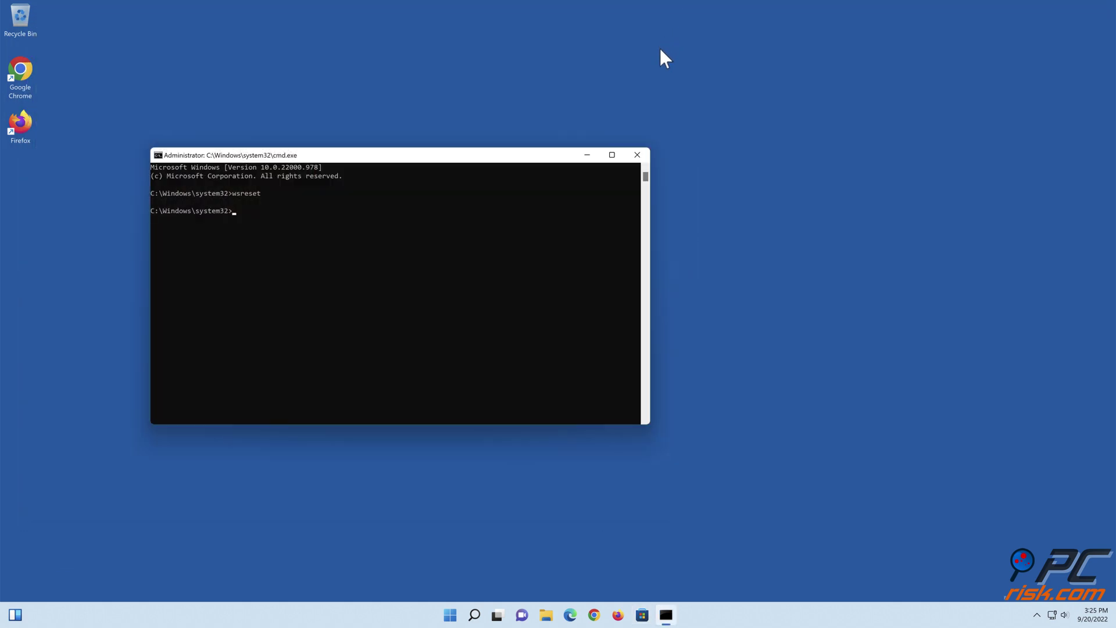
pyautogui.click(638, 156)
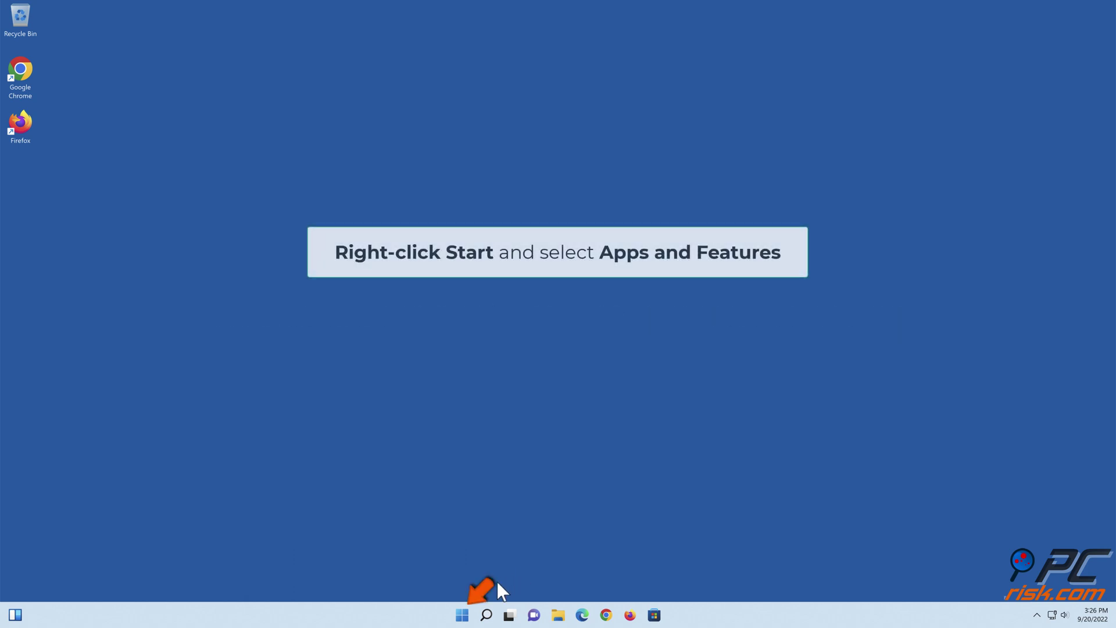
# Step: Go to Apps & features and show more actions for Microsoft Store
pyautogui.rightClick(462, 618)
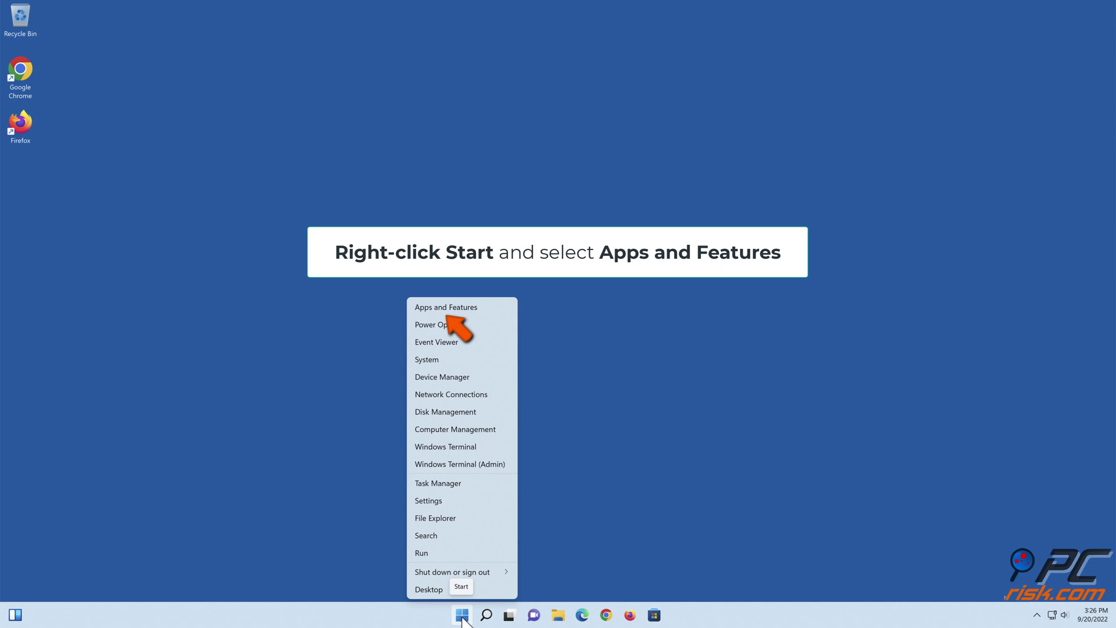
pyautogui.click(442, 309)
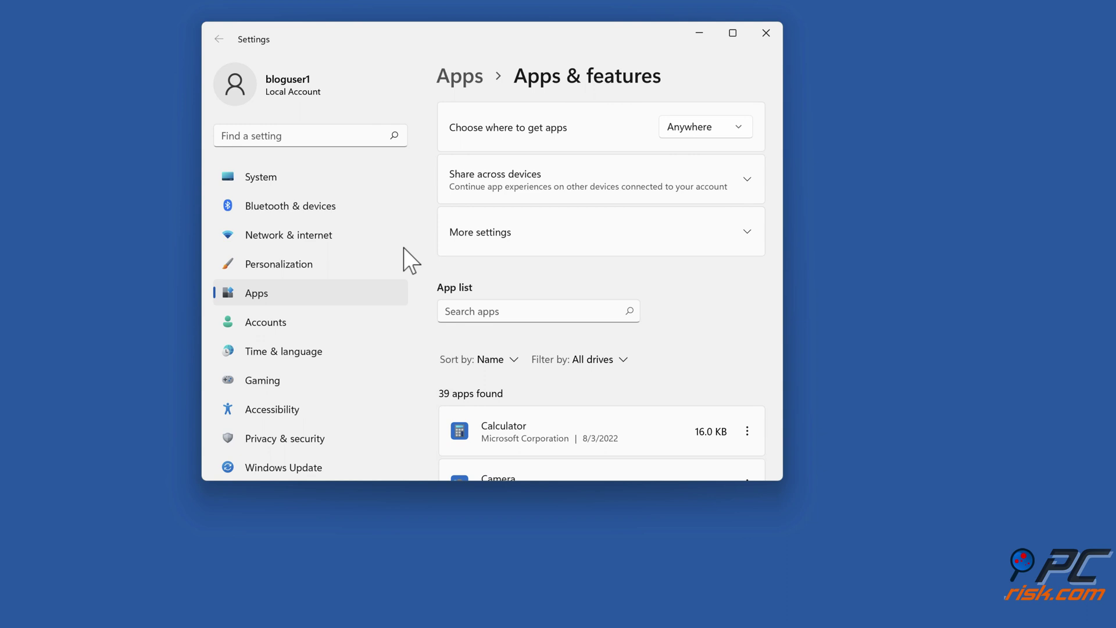
pyautogui.scroll(-15, 668, 269)
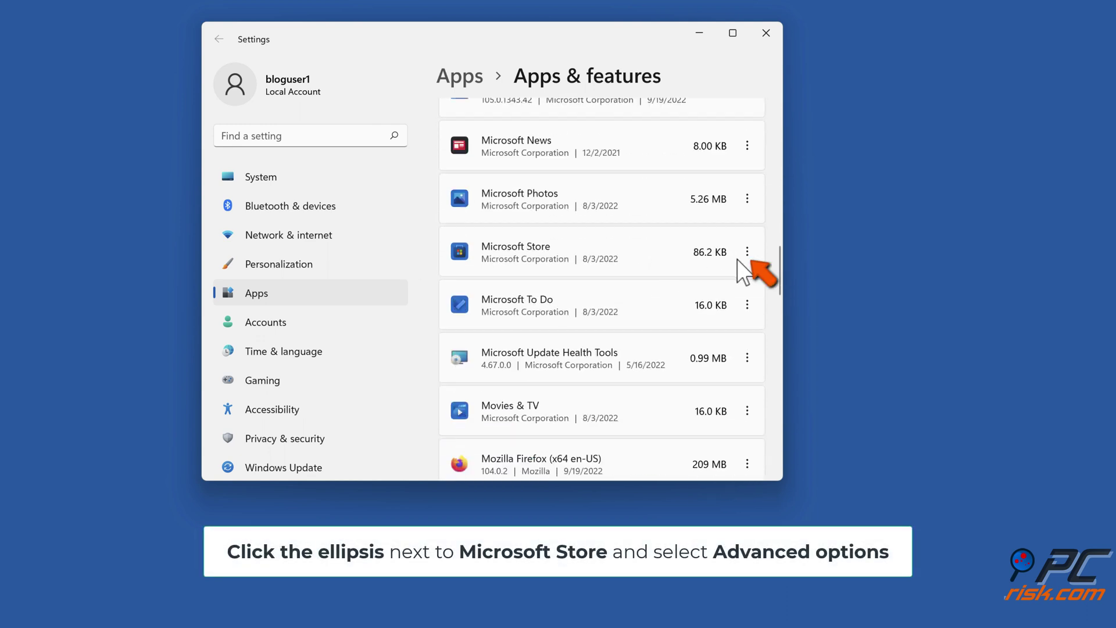
pyautogui.click(748, 251)
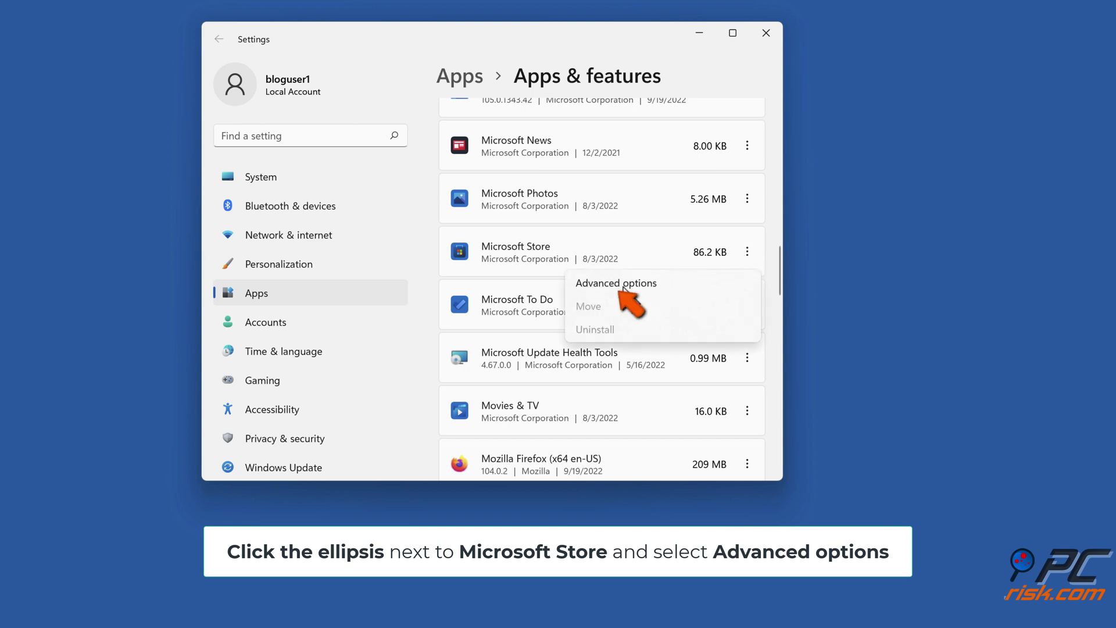
# Step: Open Microsoft Store's advanced options and repair the app
pyautogui.click(623, 286)
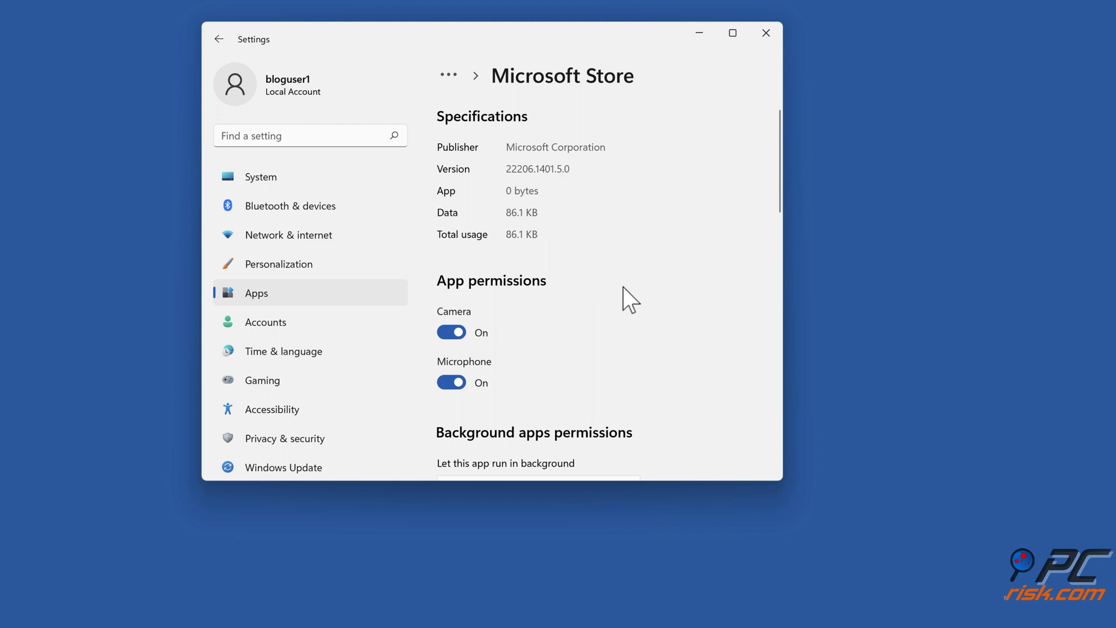
pyautogui.scroll(-10, 623, 287)
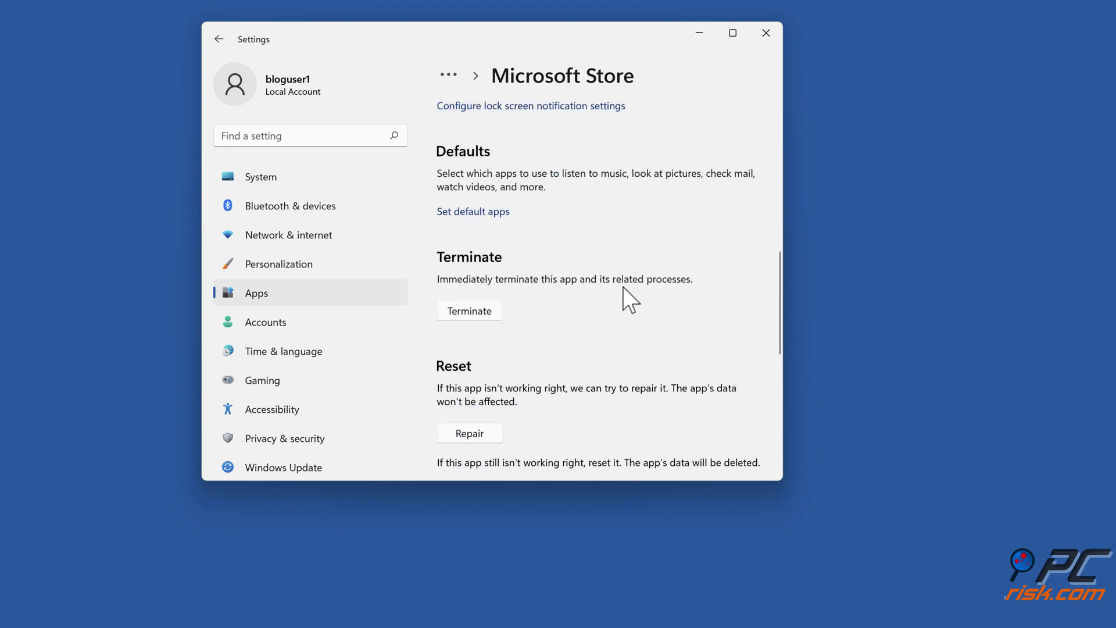
pyautogui.scroll(-4, 623, 287)
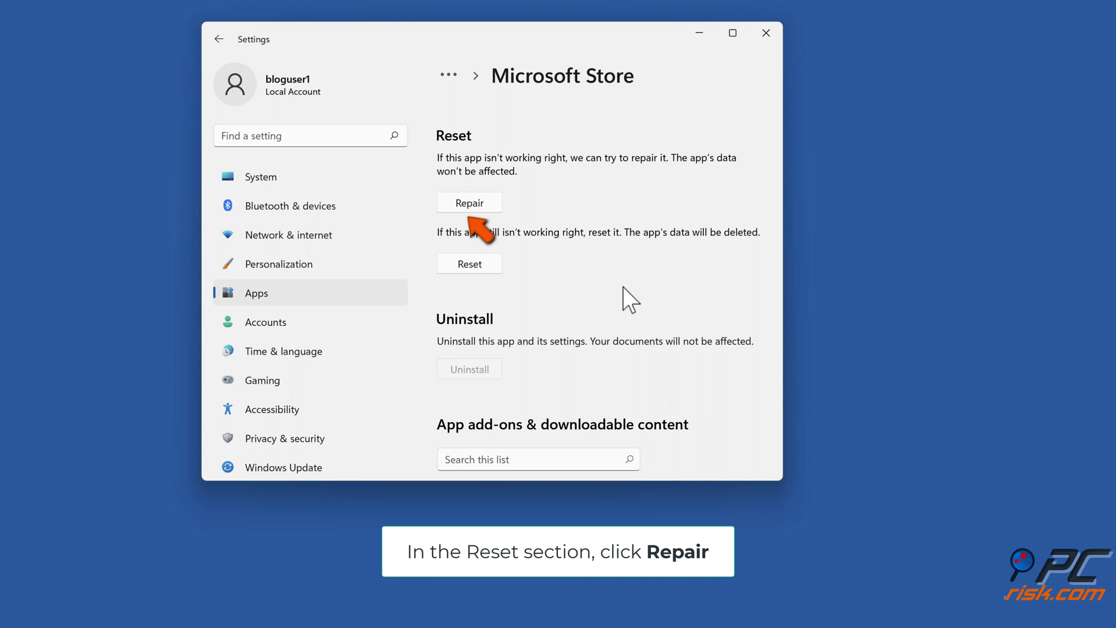
pyautogui.click(472, 209)
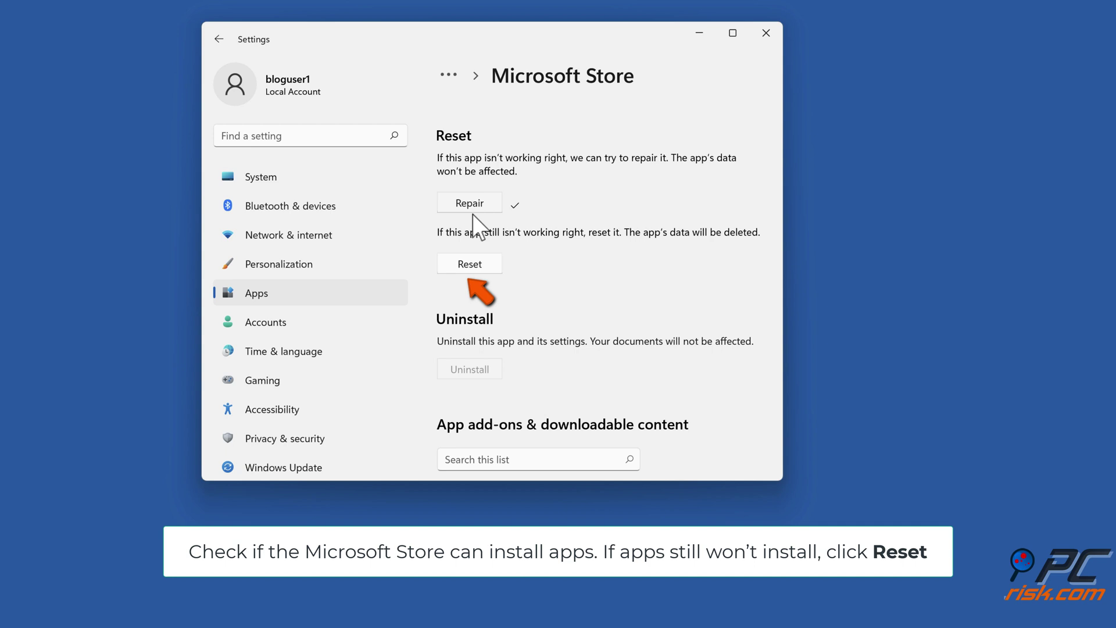
# Step: Reset the Microsoft Store app, confirming deletion of its data, and close Settings
pyautogui.click(471, 266)
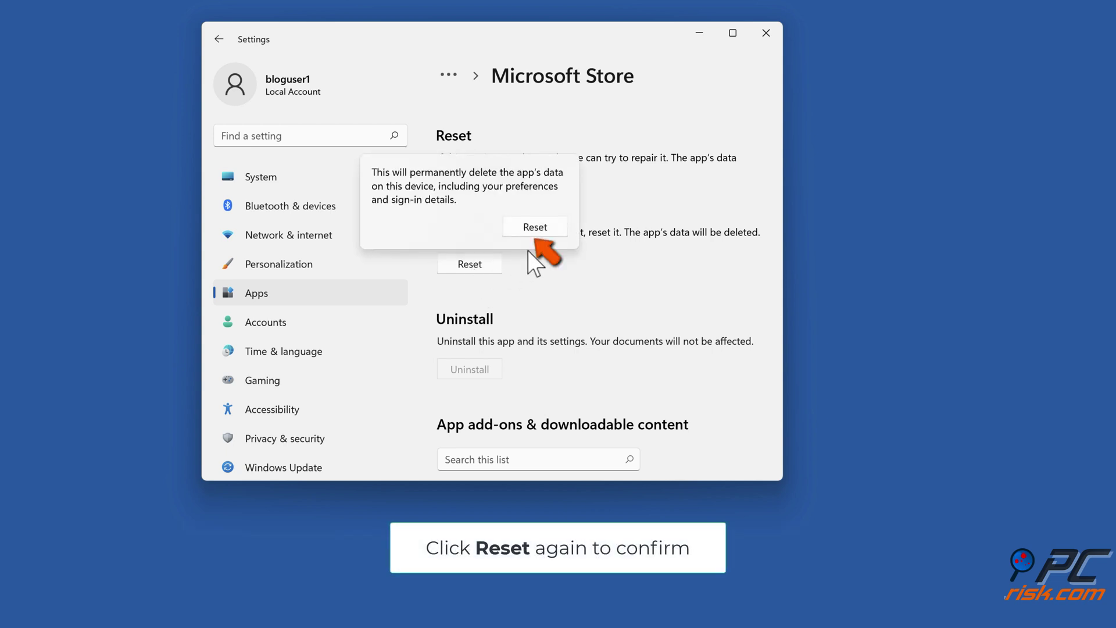
pyautogui.click(533, 232)
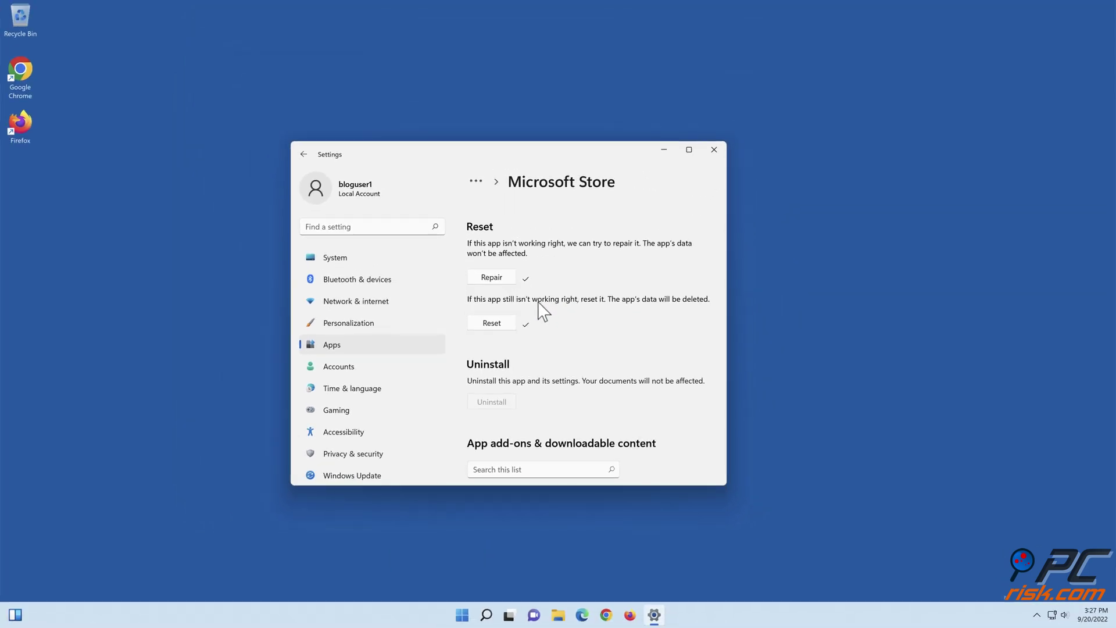
pyautogui.click(714, 150)
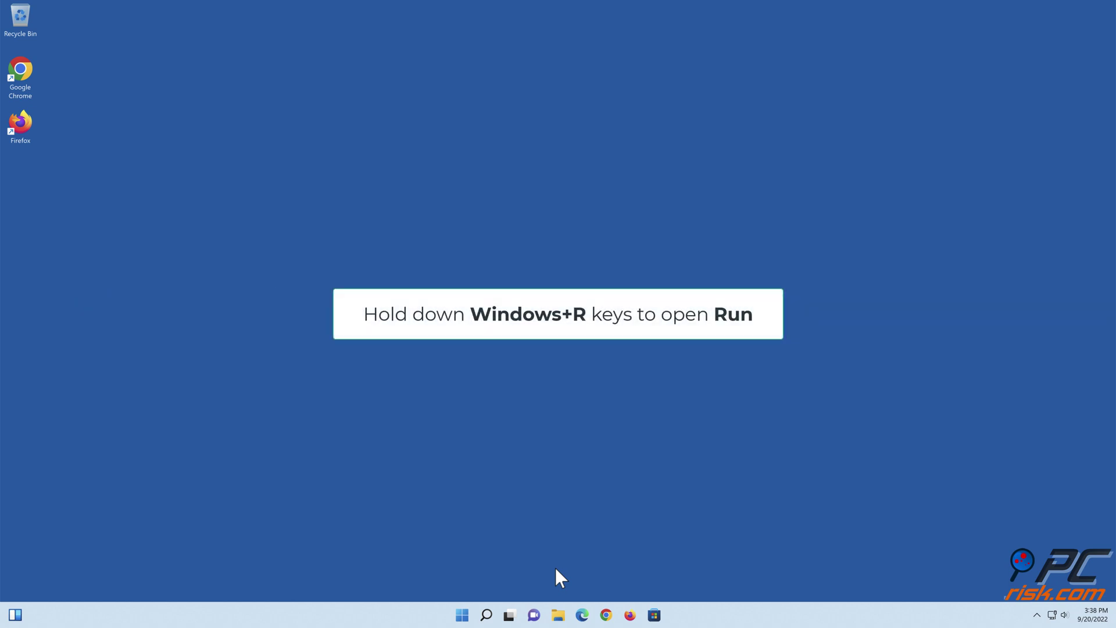
# Step: Open an administrator Command Prompt by running cmd from the Run dialog
pyautogui.press('super+r')
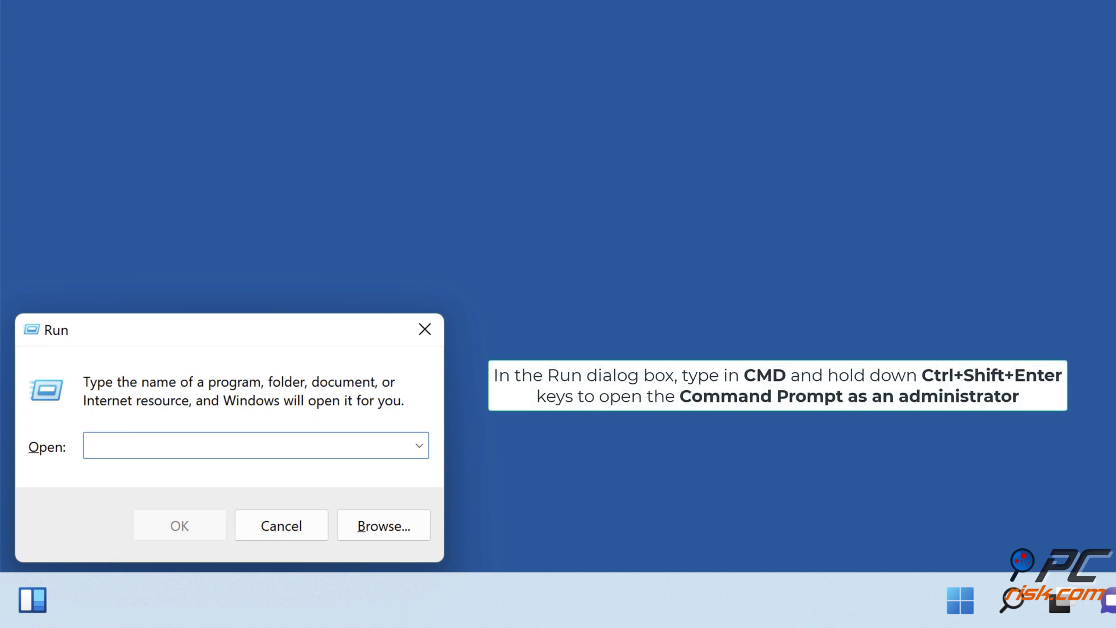
pyautogui.write('cmd')
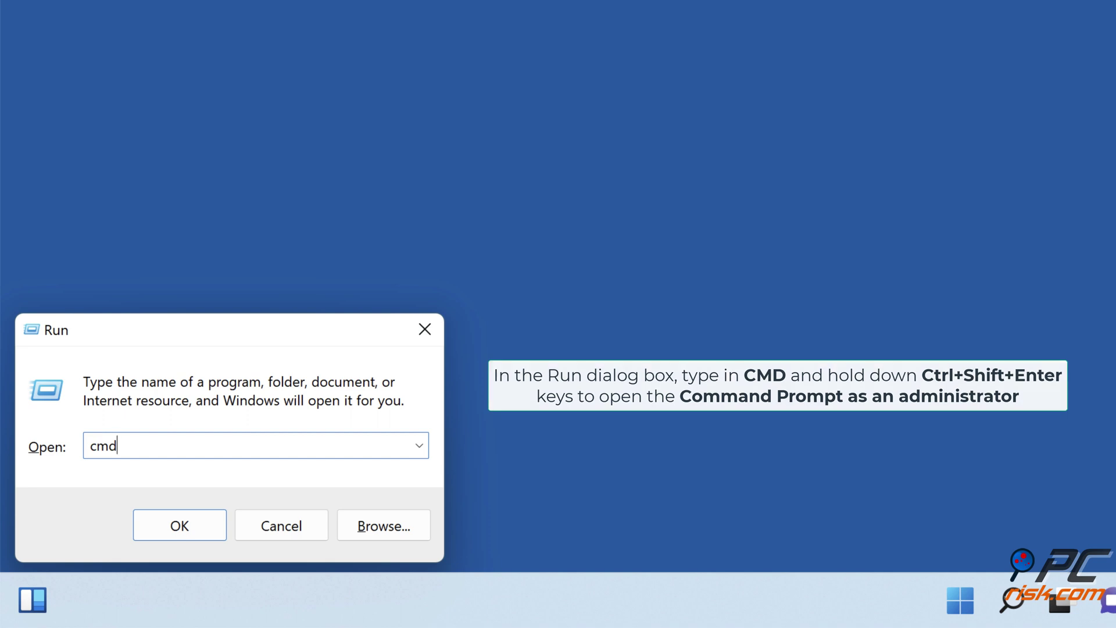
pyautogui.hotkey('ctrl', 'shift', 'Return')
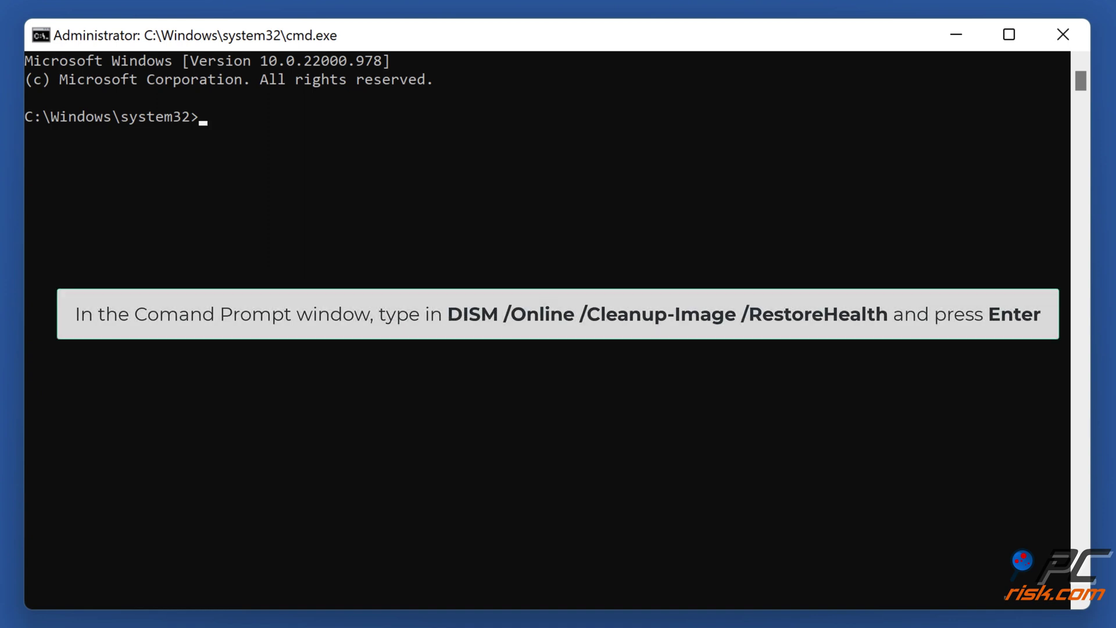
# Step: Run dism /online /cleanup-image /restorehealth, then start sfc /scannow
pyautogui.write('dism /online')
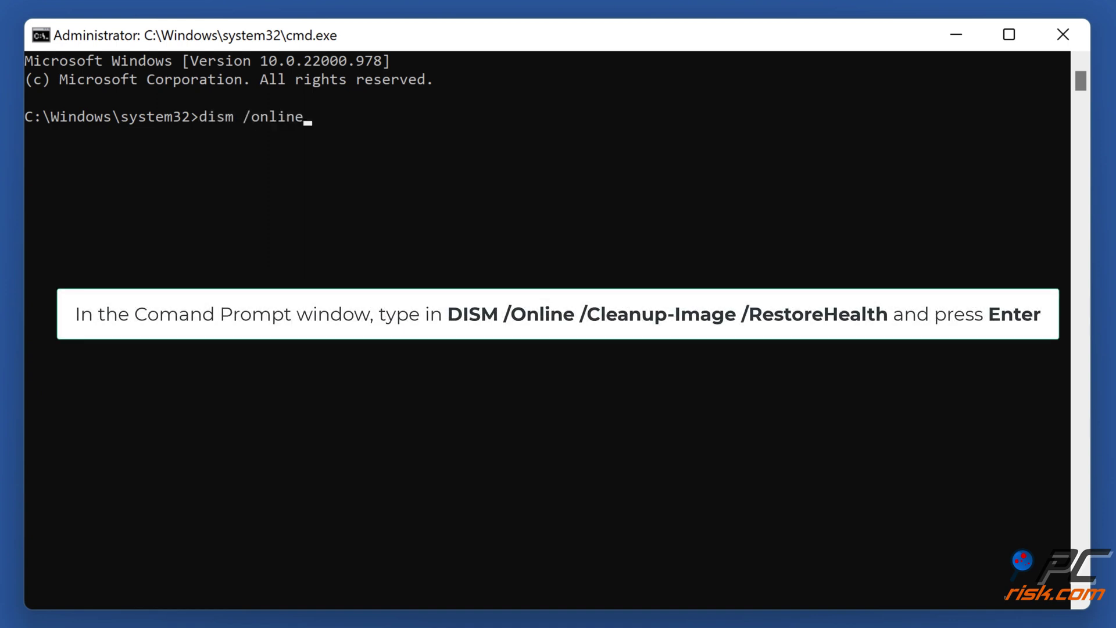
pyautogui.write(' /cleanup-image')
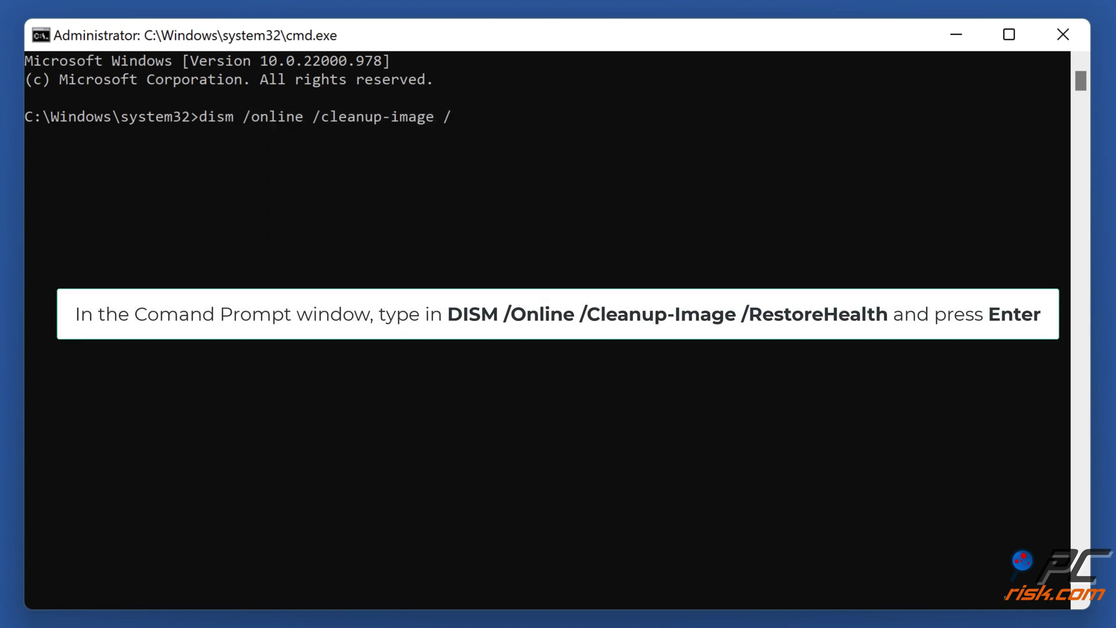
pyautogui.write(' /restorehealth')
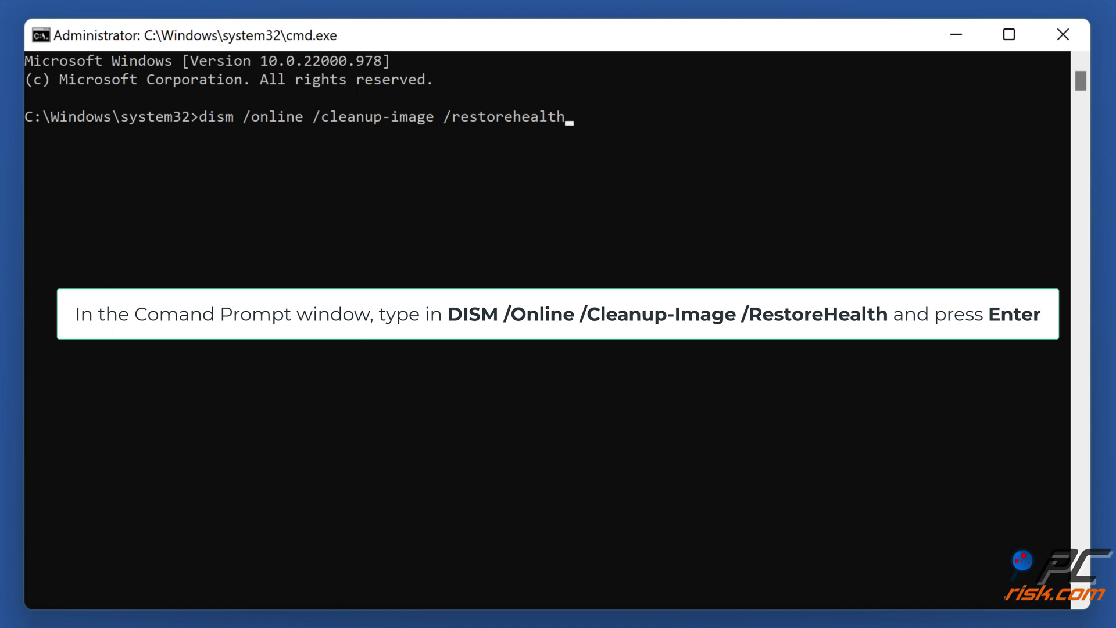
pyautogui.press('Return')
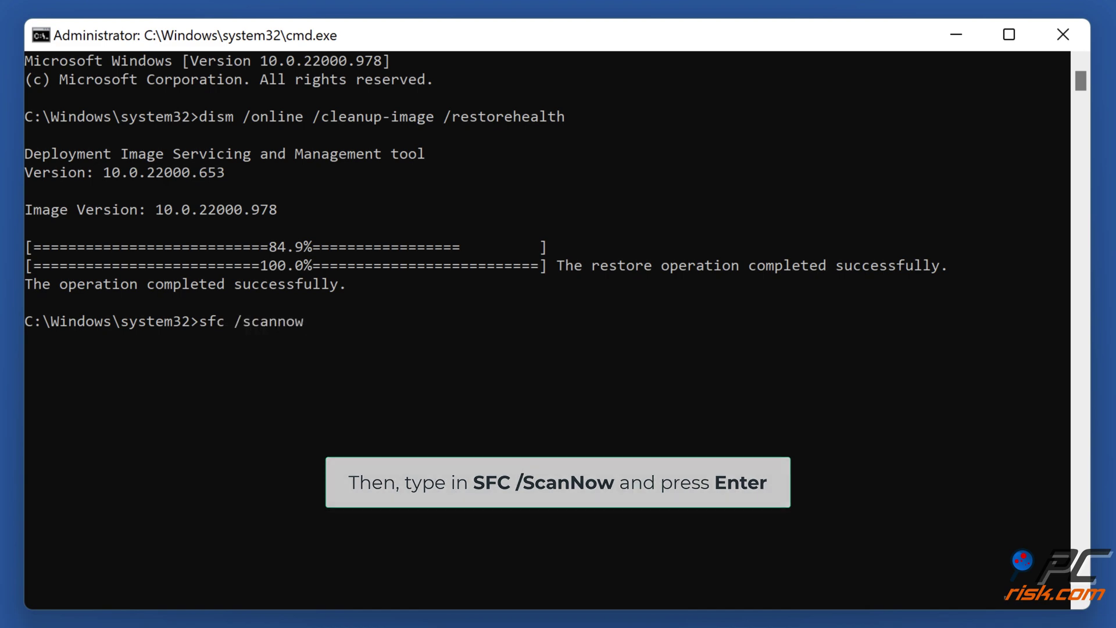
pyautogui.press('Return')
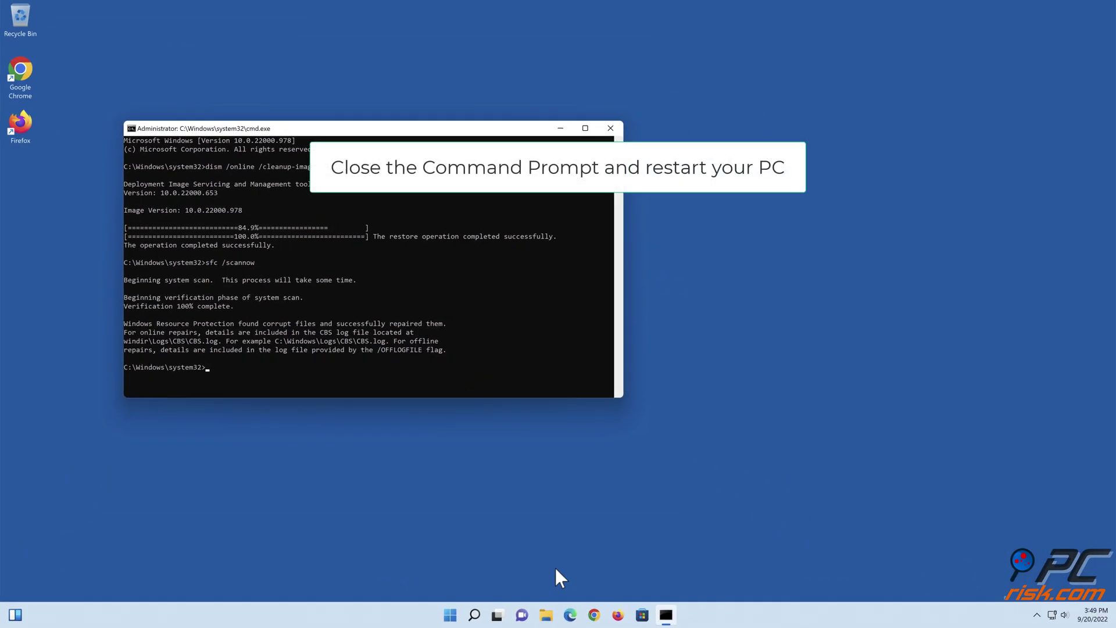
# Step: Close Command Prompt and restart the PC from the Start menu power options
pyautogui.click(611, 129)
pyautogui.click(463, 616)
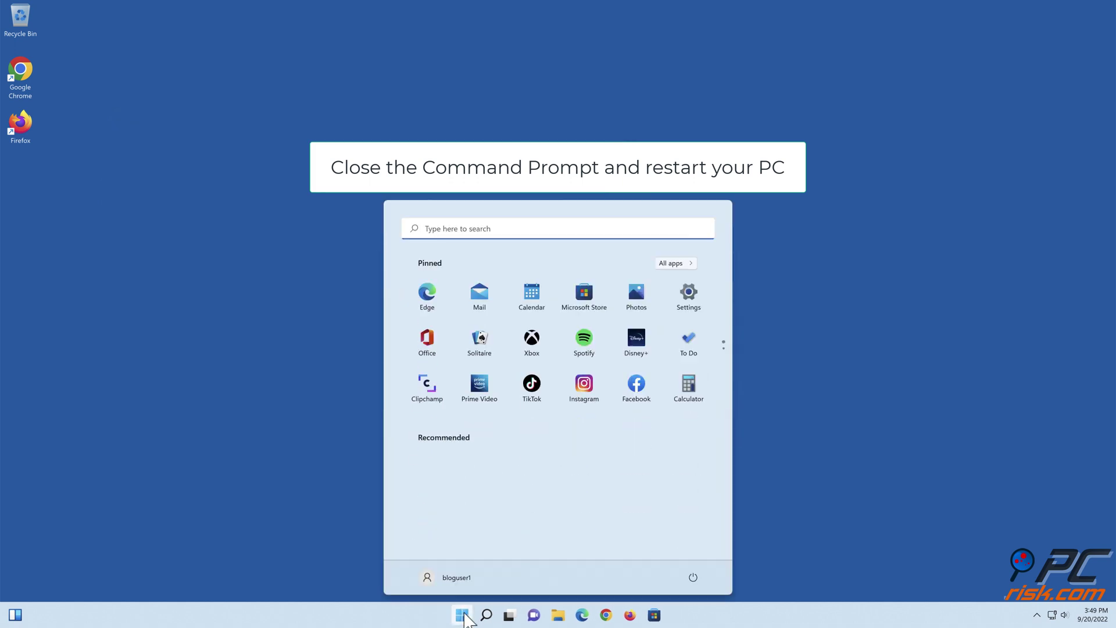
pyautogui.click(695, 578)
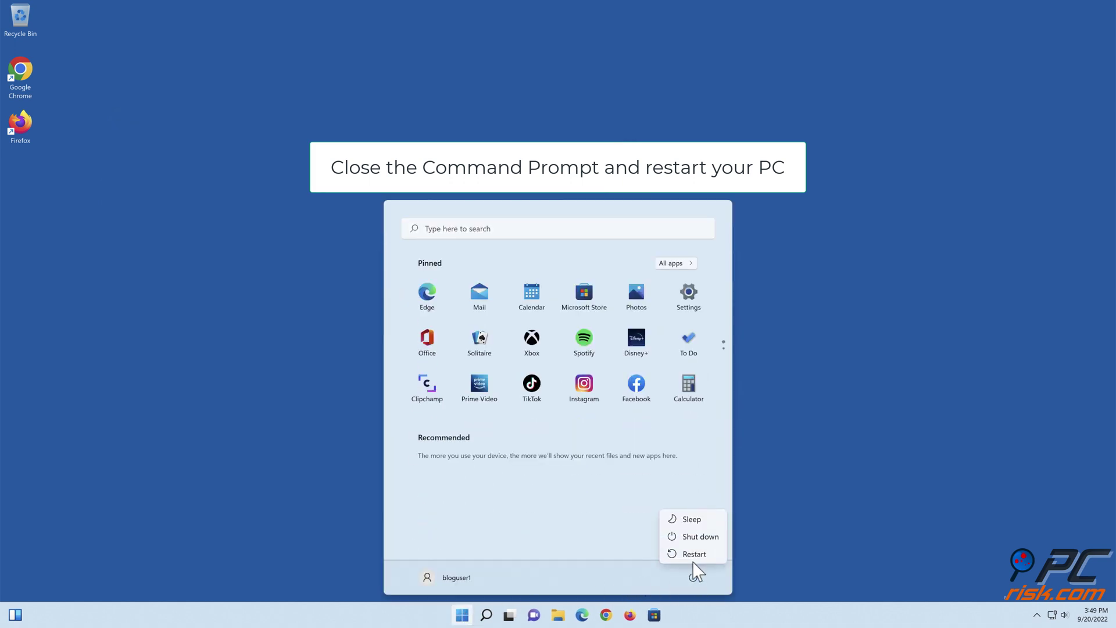
pyautogui.click(694, 555)
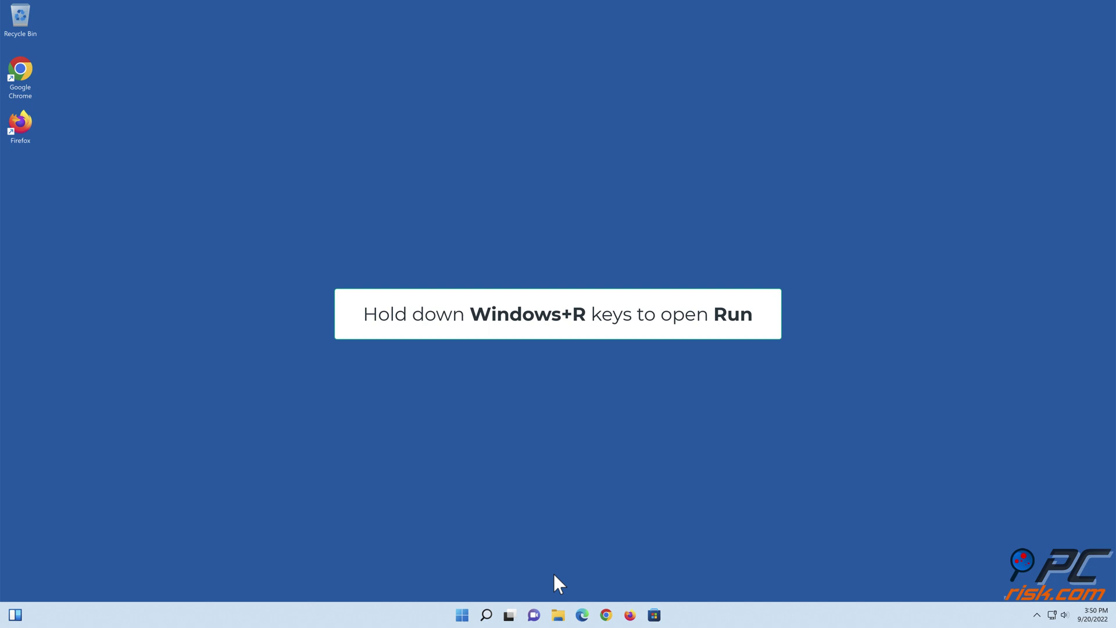
# Step: Run the Get-AppXPackage Microsoft Store re-register command in an administrator PowerShell
pyautogui.press('super+r')
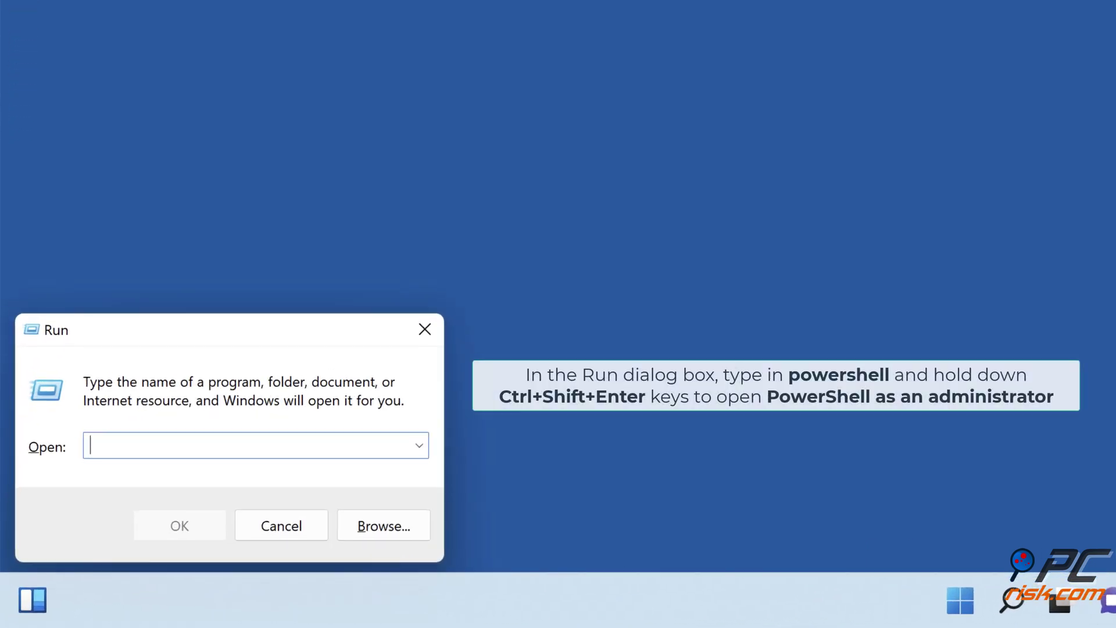
pyautogui.write('powershell')
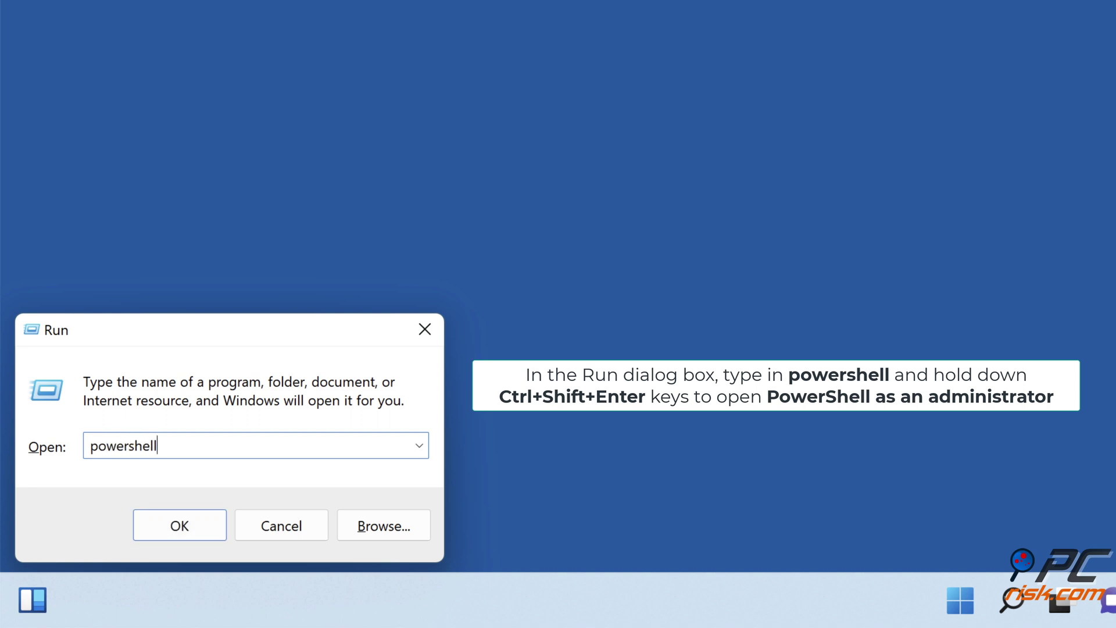
pyautogui.hotkey('ctrl', 'shift', 'Return')
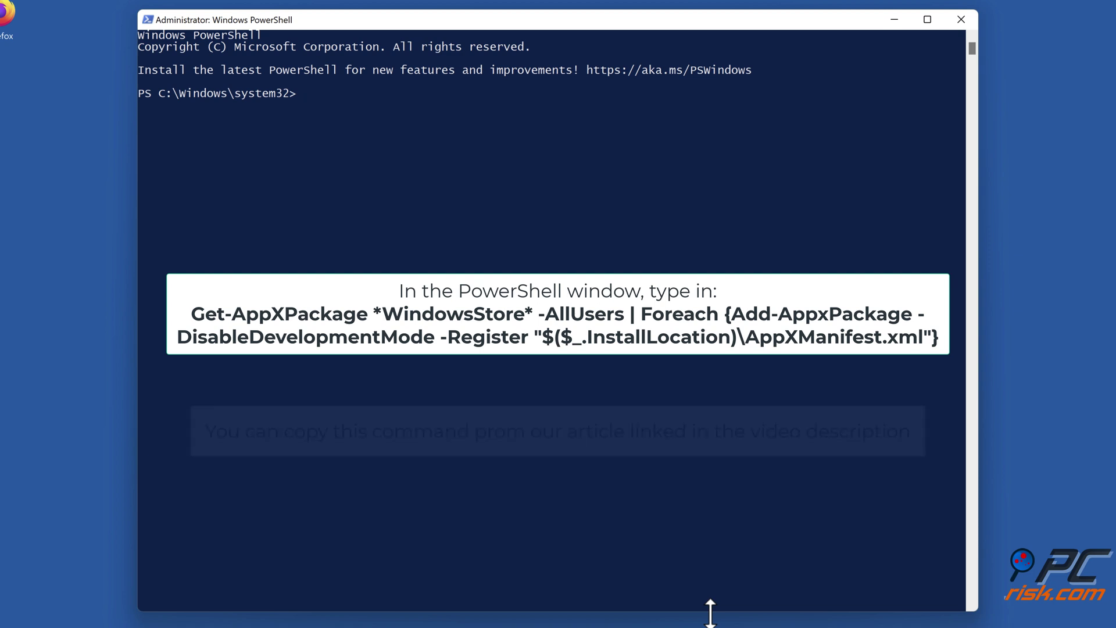
pyautogui.write('Get-AppXPackage *WindowsStore* -AllUsers | Foreach {Add-AppxPackage -DisableDevelopmentMode -Register "$($_.InstallLocation)\\AppXManifest.xml"}')
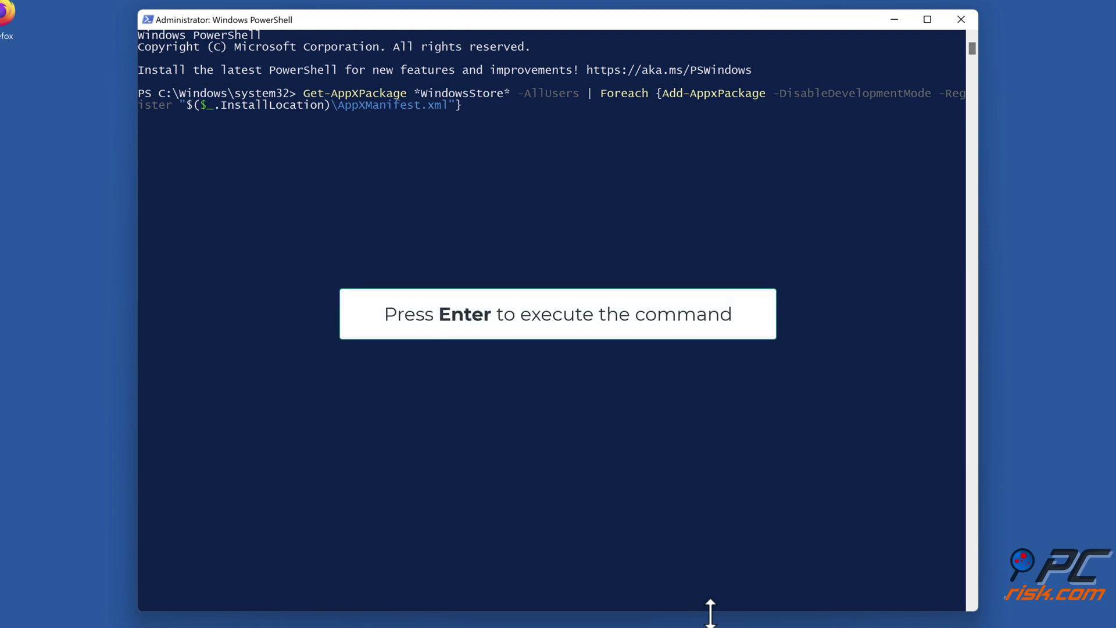
pyautogui.press('Return')
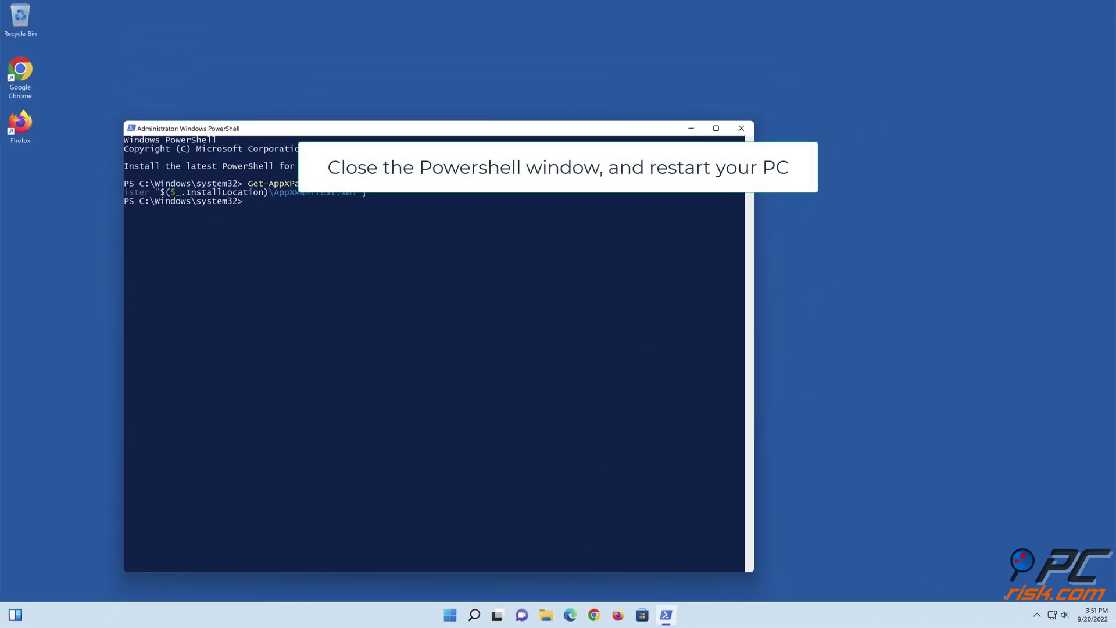
# Step: Close PowerShell and restart the PC
pyautogui.click(742, 128)
pyautogui.click(463, 615)
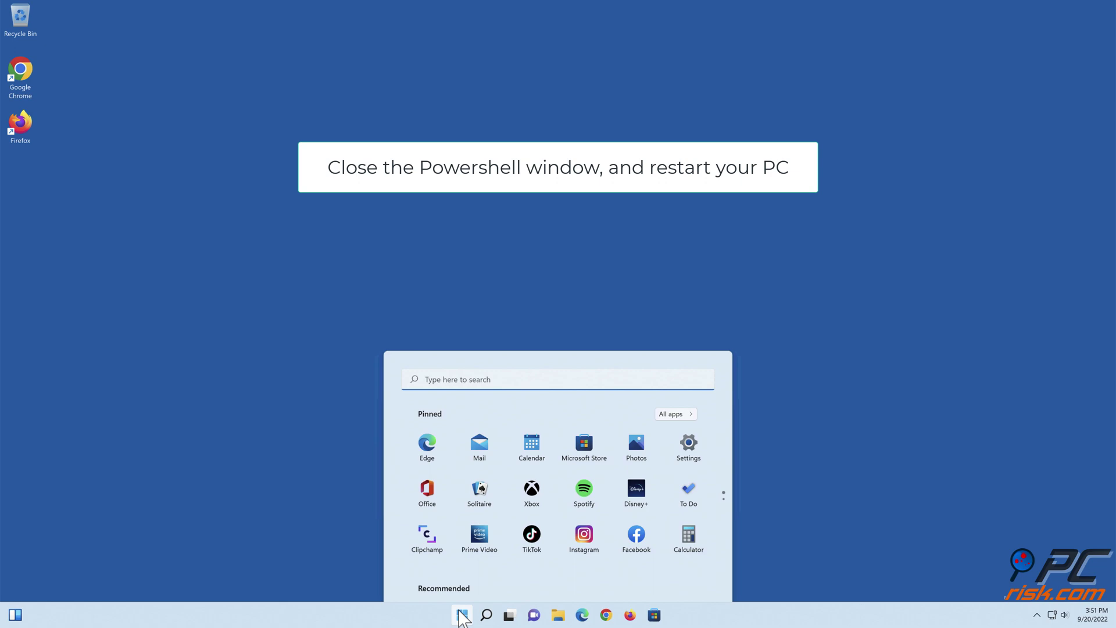
pyautogui.click(693, 579)
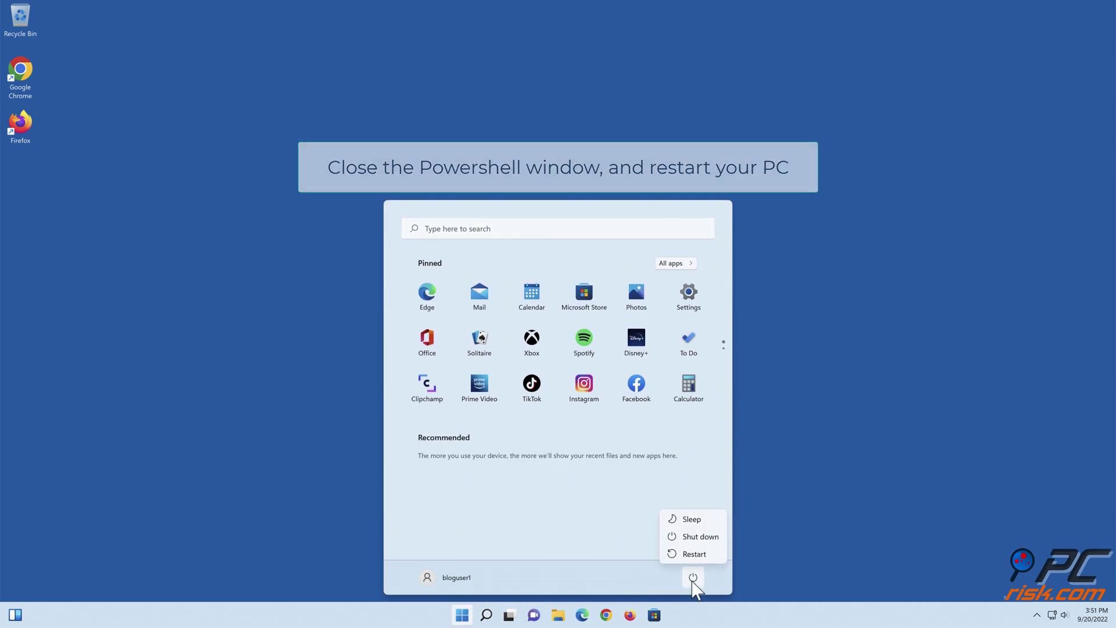
pyautogui.click(692, 554)
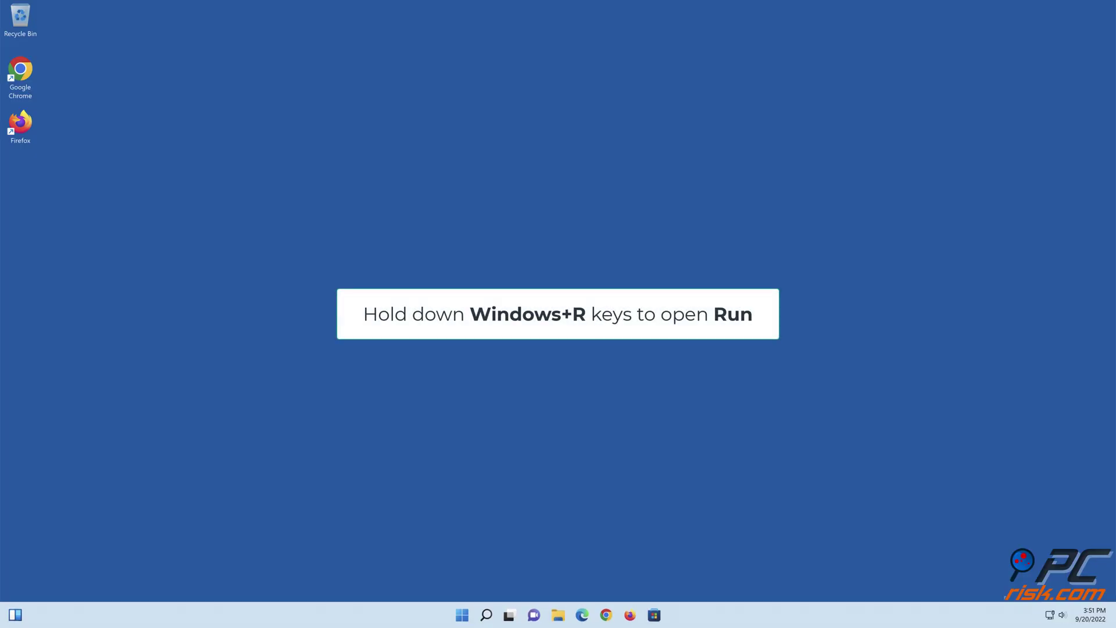
# Step: Launch the Services console with services.msc from the Run dialog
pyautogui.press('super+r')
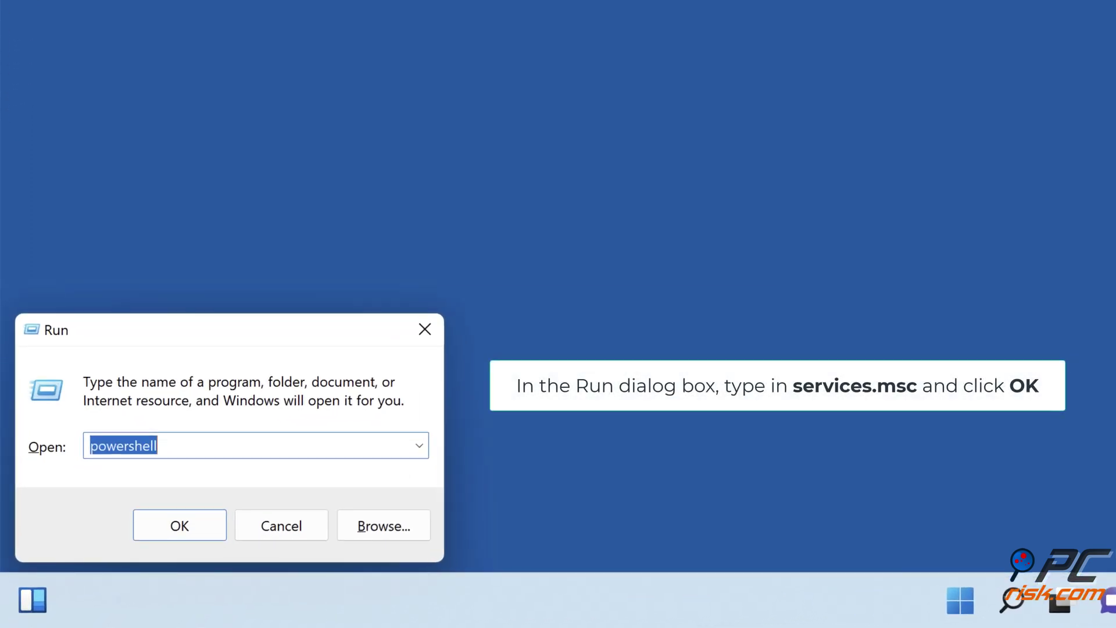
pyautogui.write('services.msc')
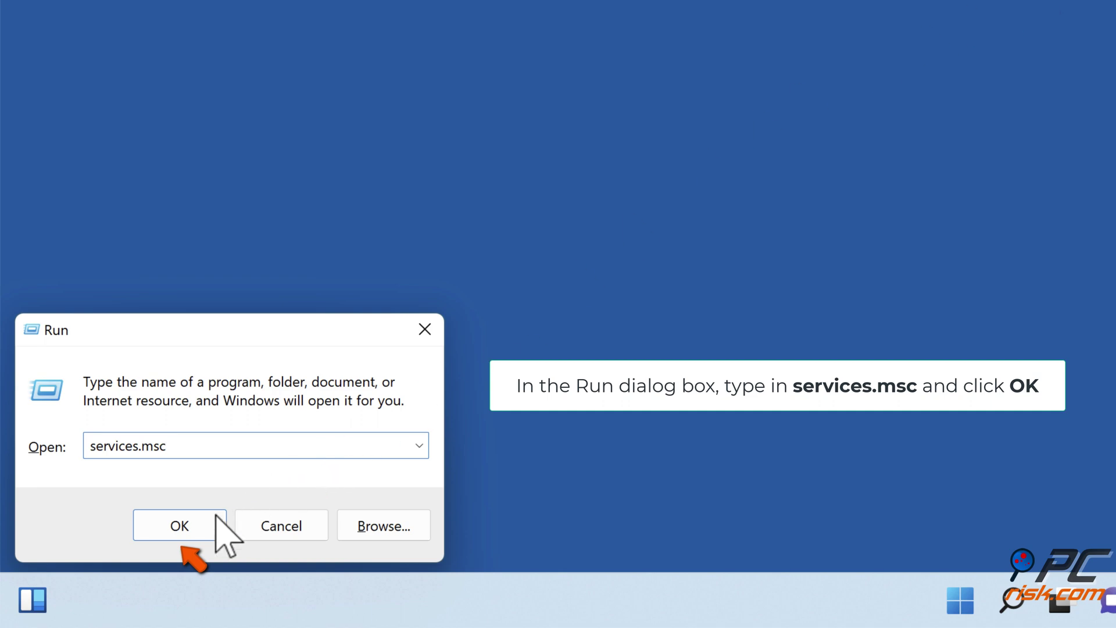
pyautogui.click(177, 534)
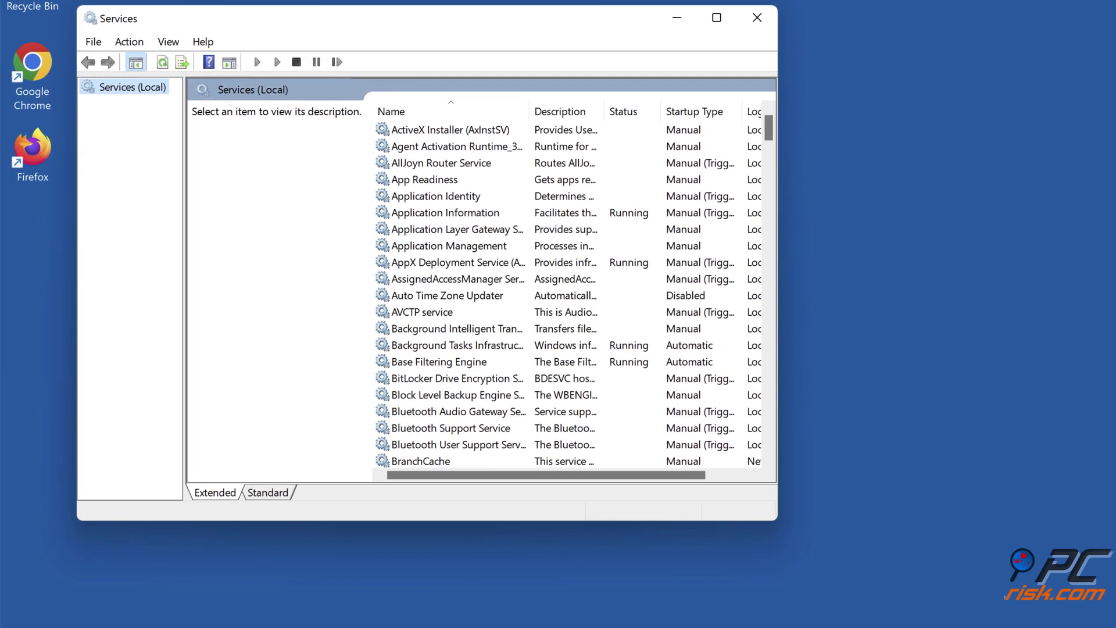
# Step: Open the Properties dialog of the Microsoft Store Install Service
pyautogui.scroll(-20, 499, 289)
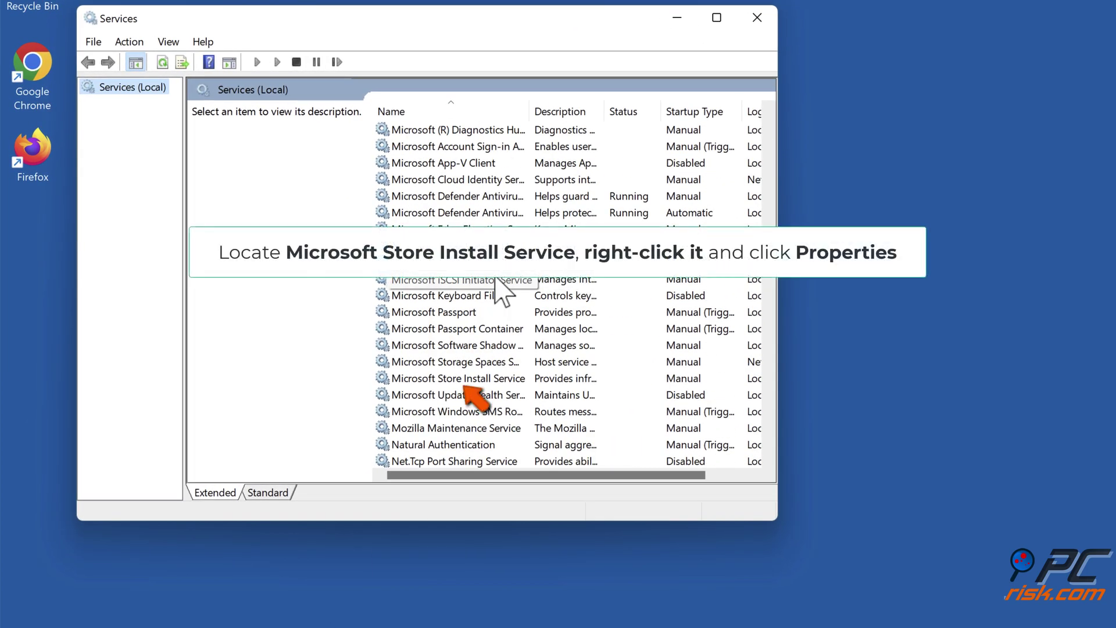
pyautogui.click(478, 379)
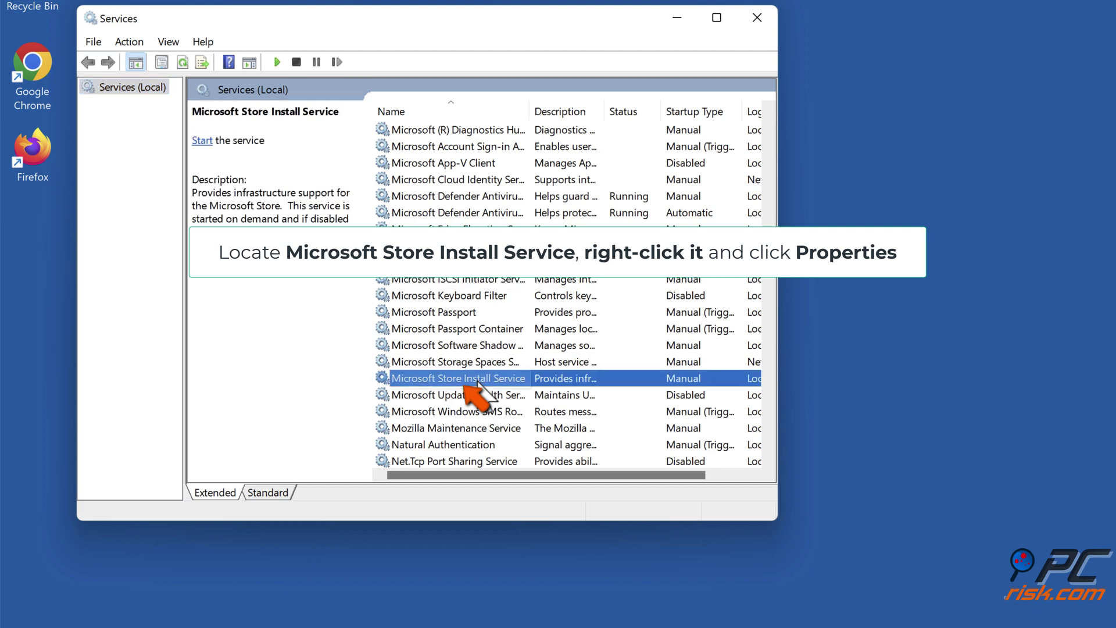
pyautogui.rightClick(478, 381)
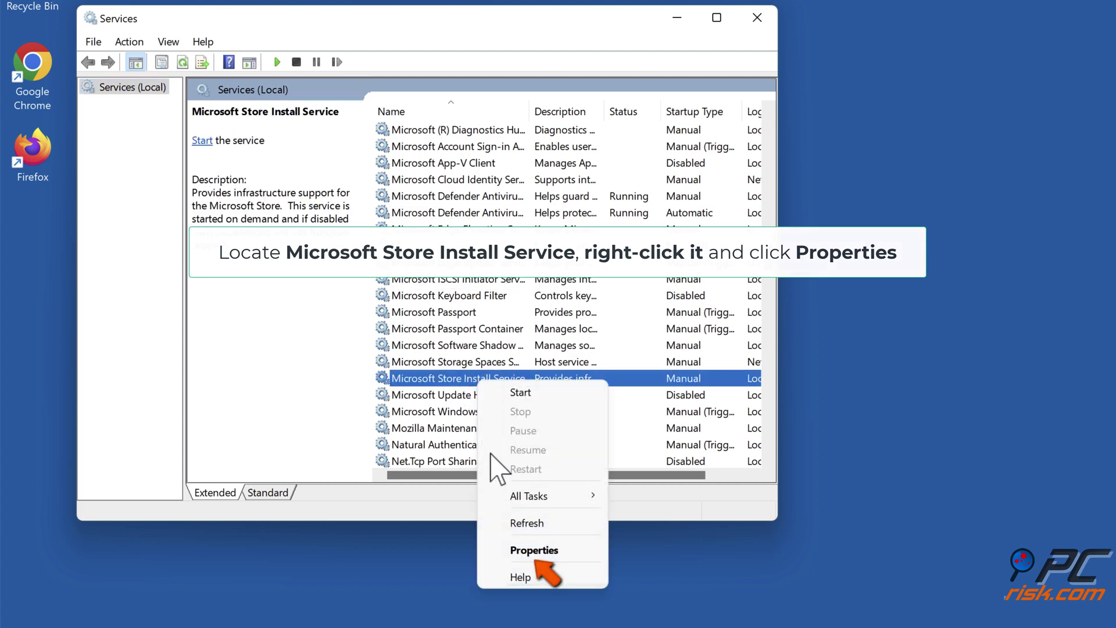
pyautogui.click(526, 550)
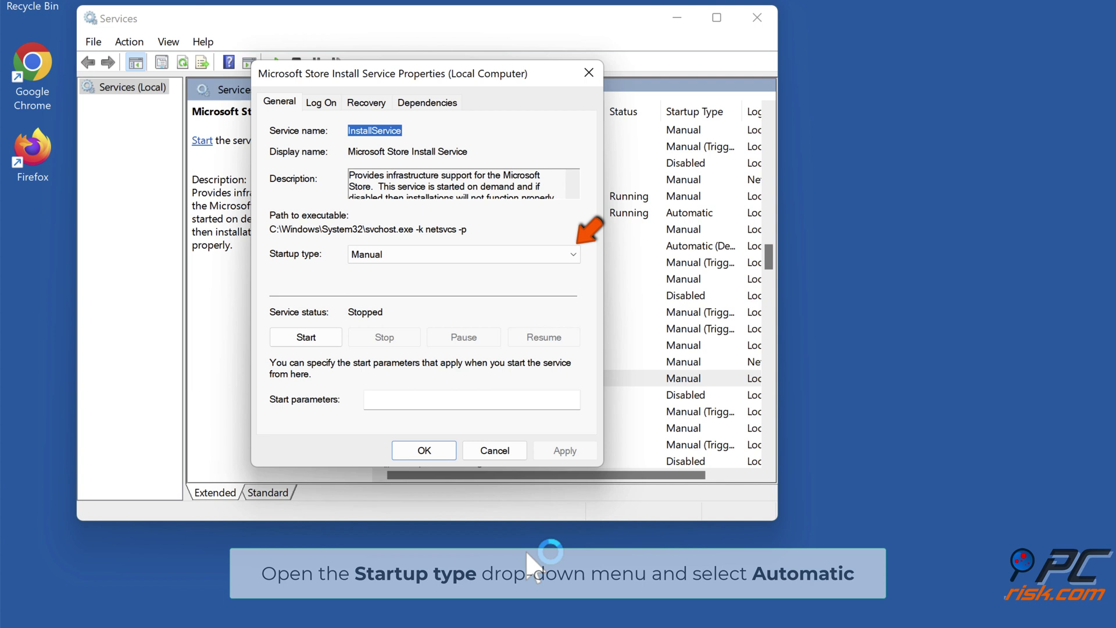
# Step: Set Microsoft Store Install Service startup to Automatic, start it, apply, and close Services
pyautogui.click(572, 256)
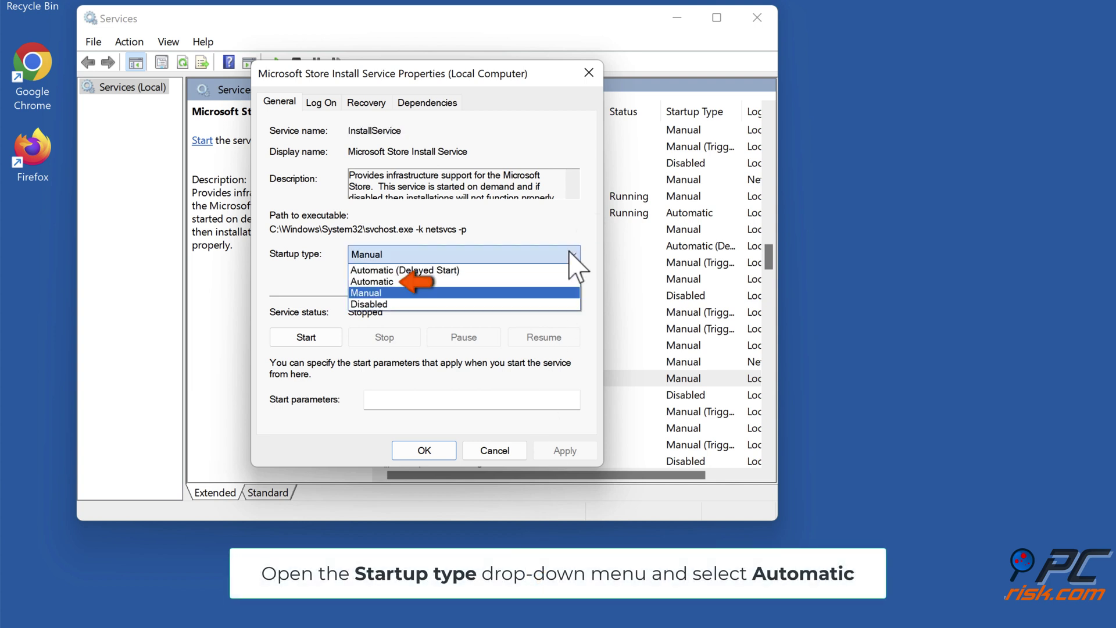
pyautogui.click(400, 282)
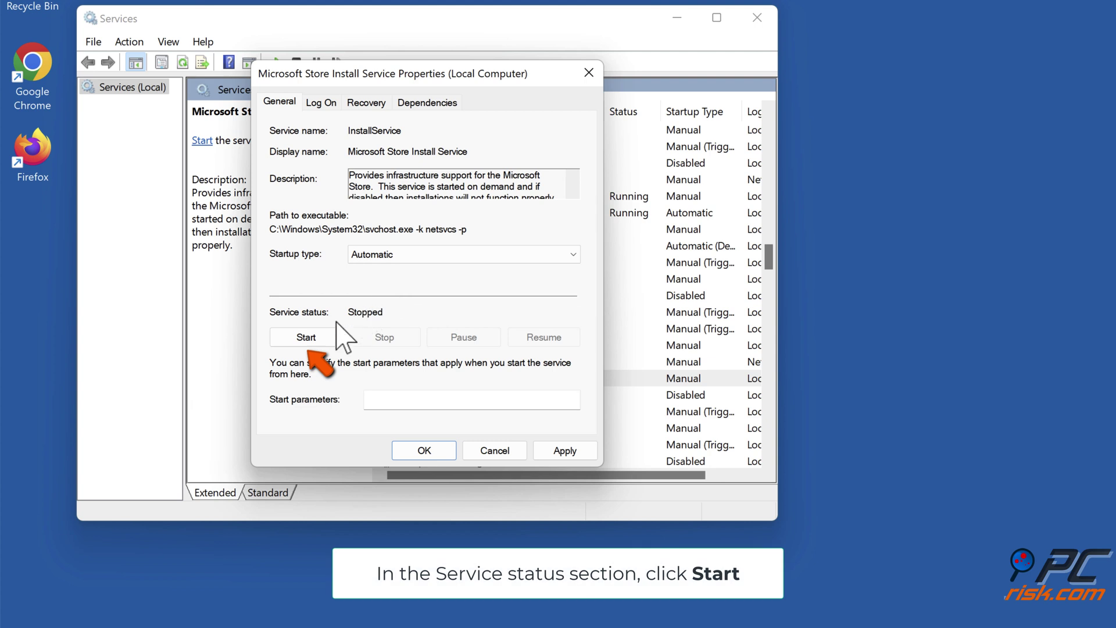
pyautogui.click(310, 343)
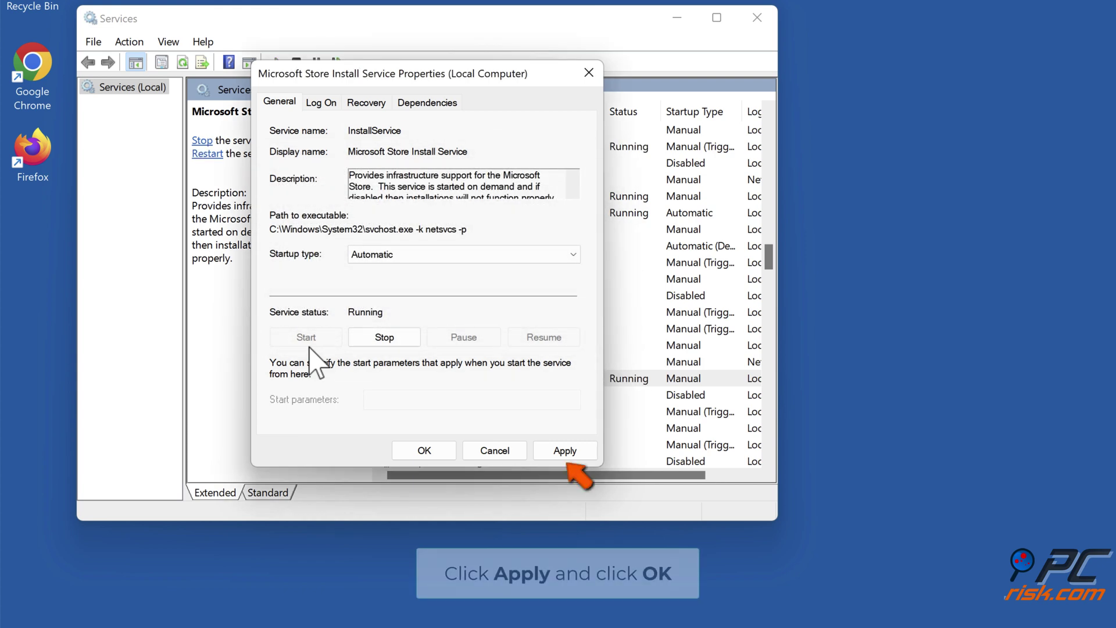
pyautogui.click(564, 450)
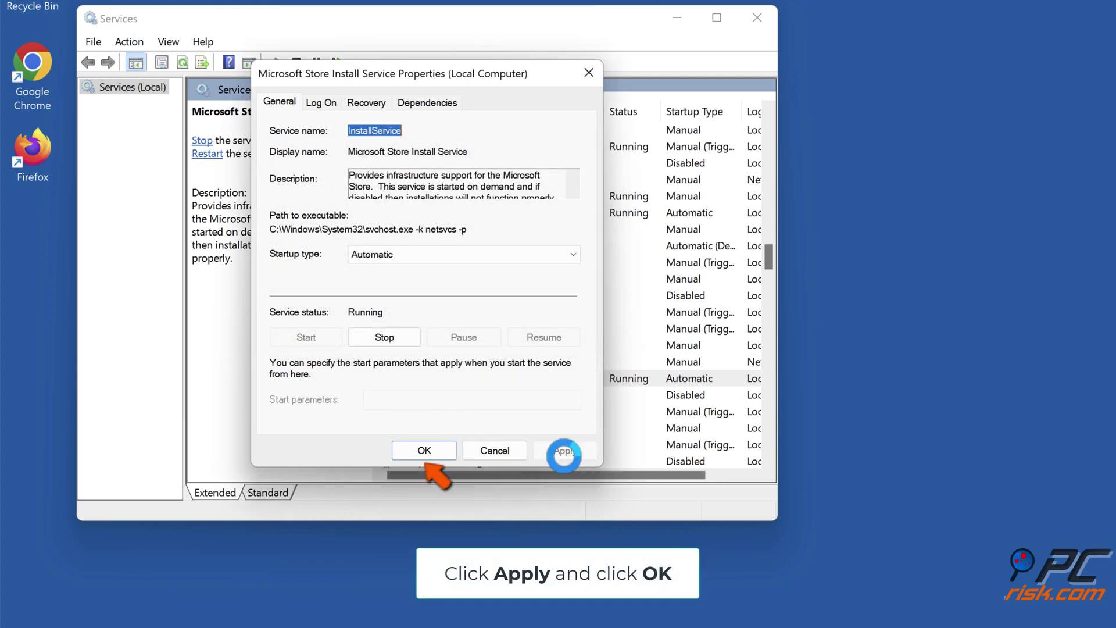
pyautogui.click(424, 453)
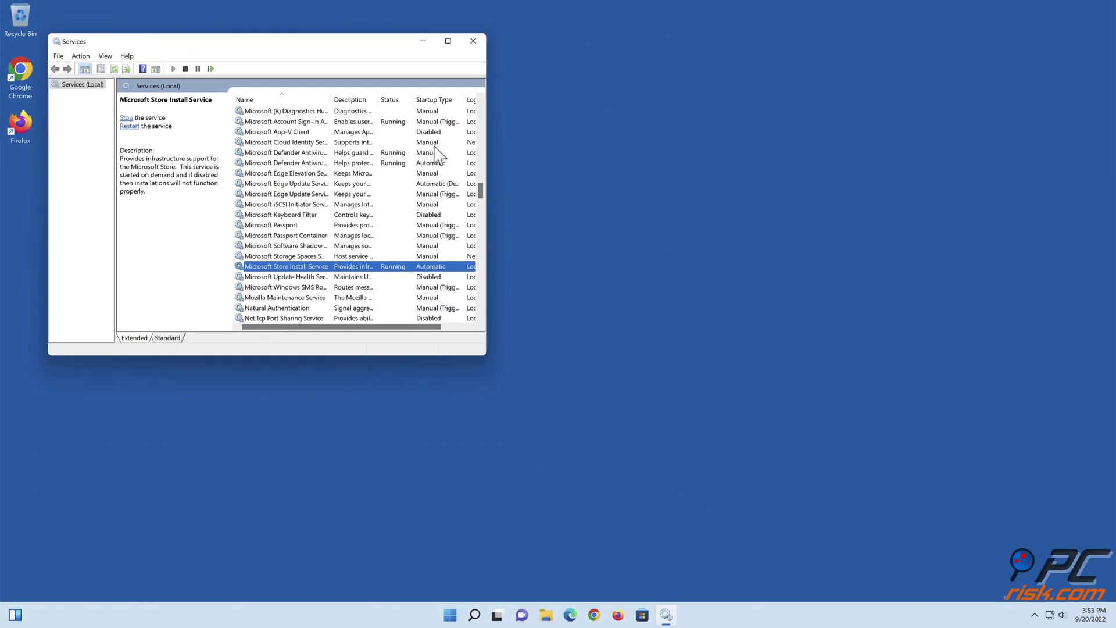
pyautogui.click(474, 41)
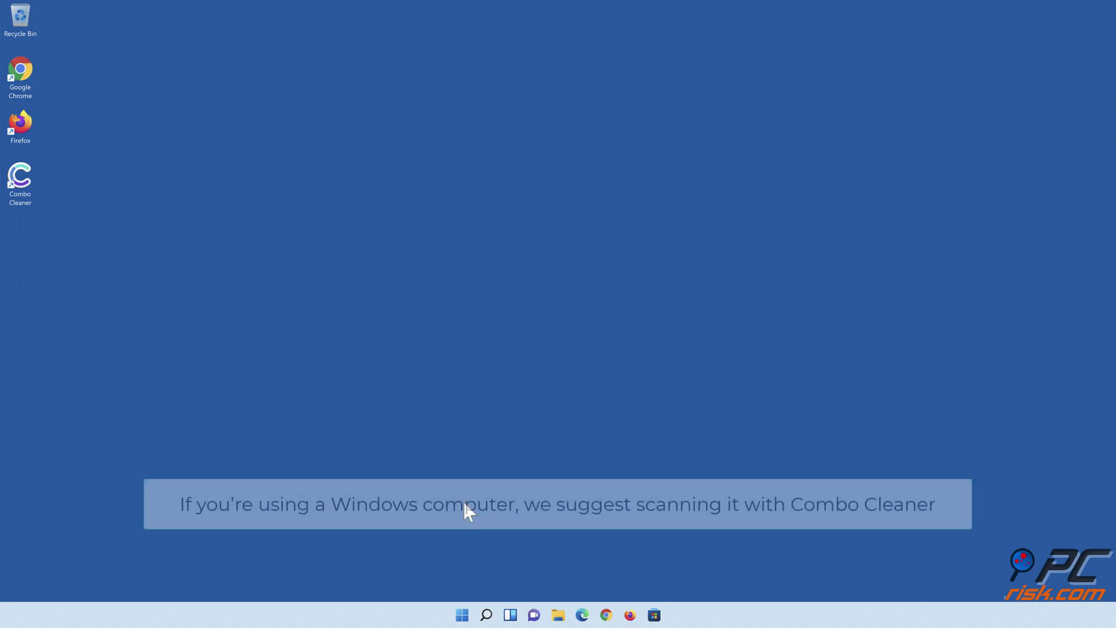
# Step: Run a Combo Cleaner quick scan and quarantine the detected threats (323 items found)
pyautogui.doubleClick(29, 197)
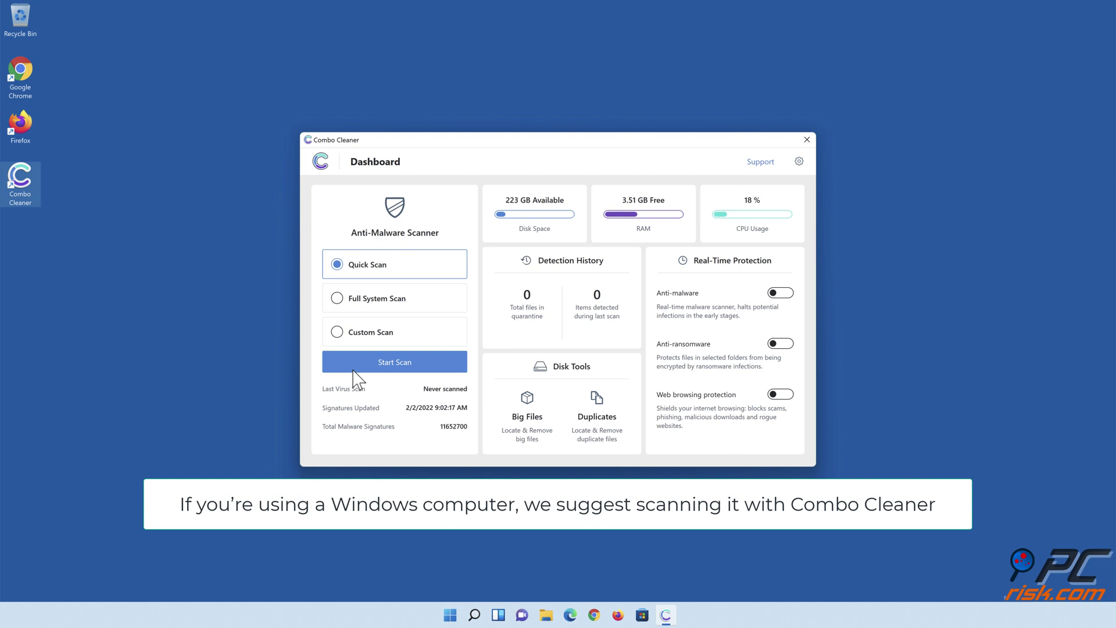
pyautogui.click(395, 369)
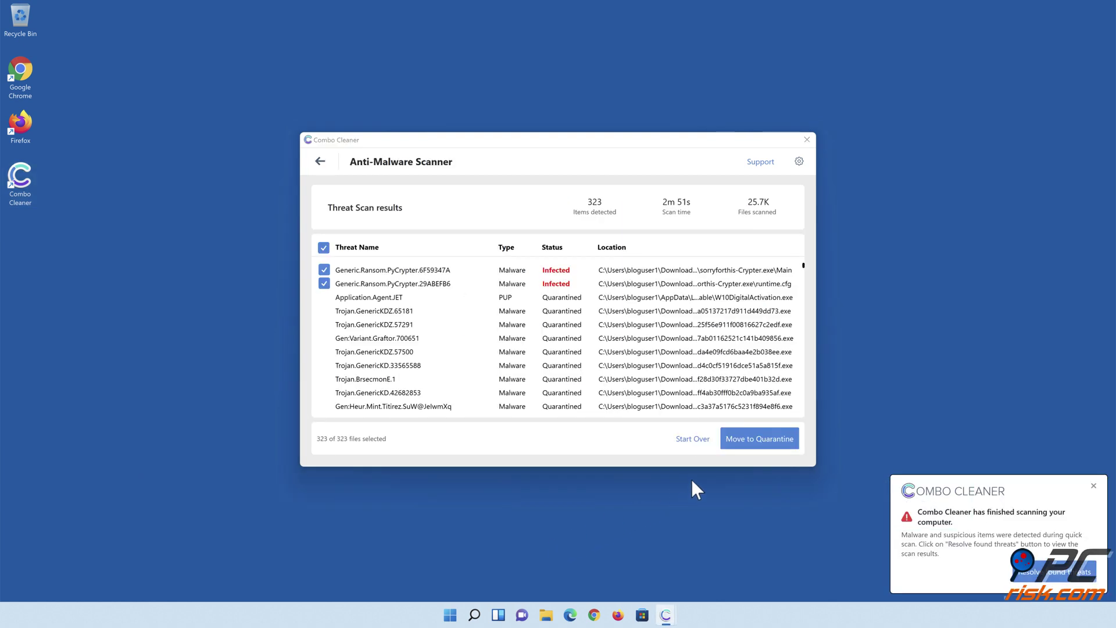
pyautogui.click(756, 444)
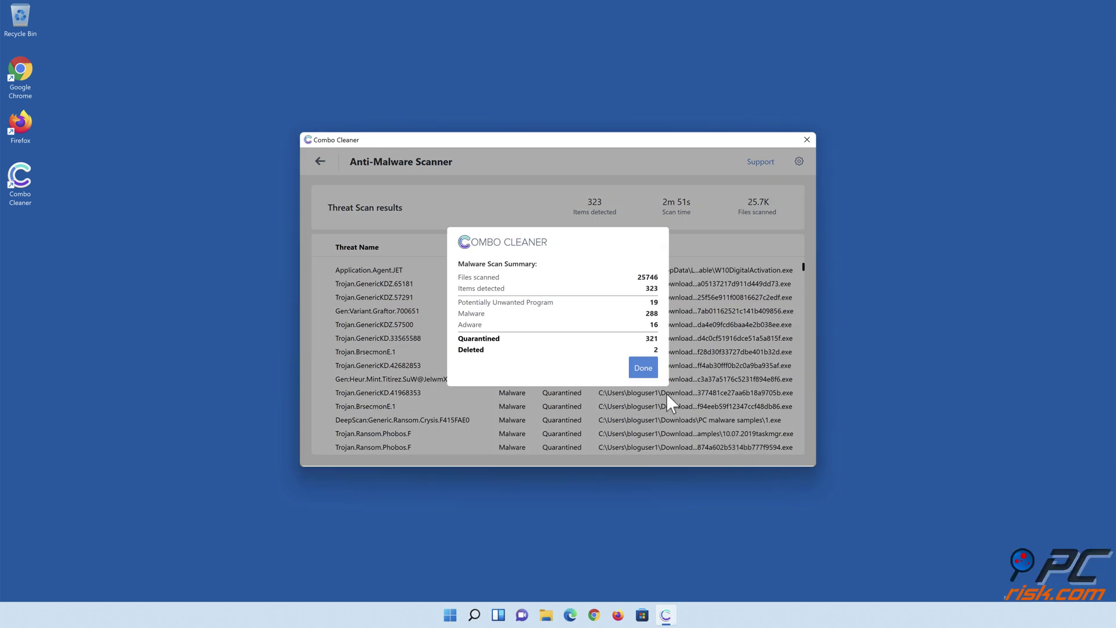
pyautogui.click(643, 372)
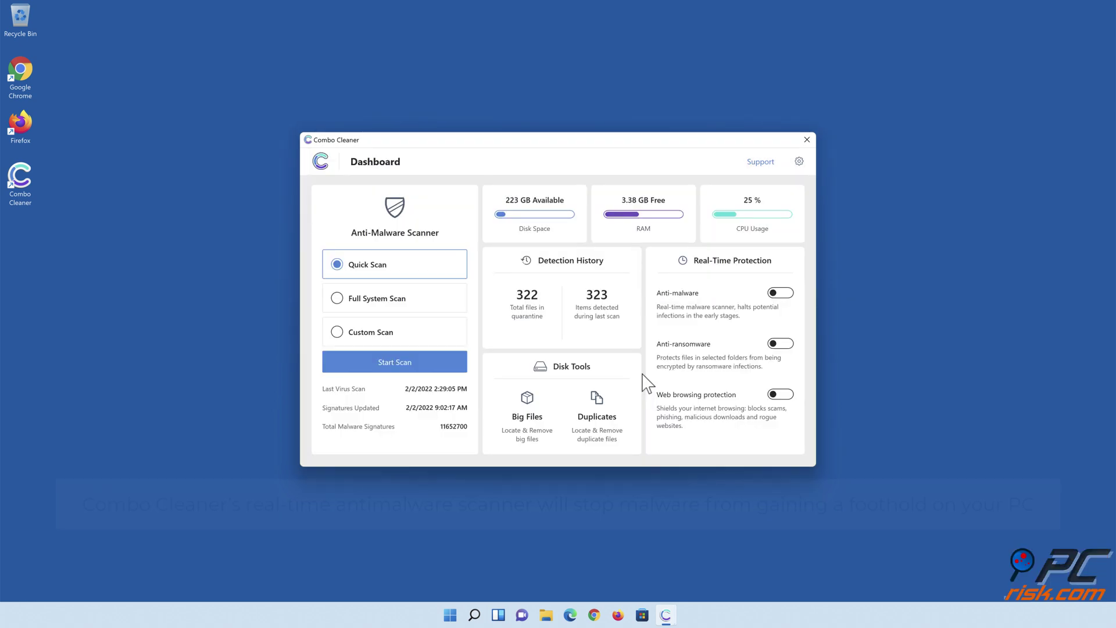
# Step: Enable anti-malware and anti-ransomware protection, adding Libraries > Documents as a protected folder
pyautogui.click(779, 296)
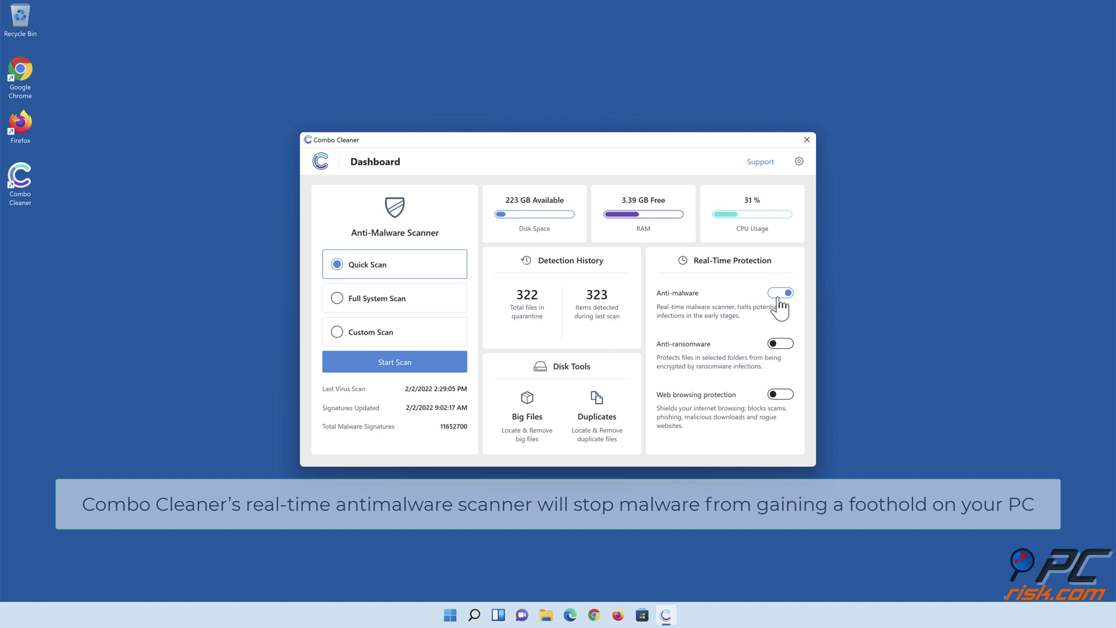
pyautogui.click(779, 344)
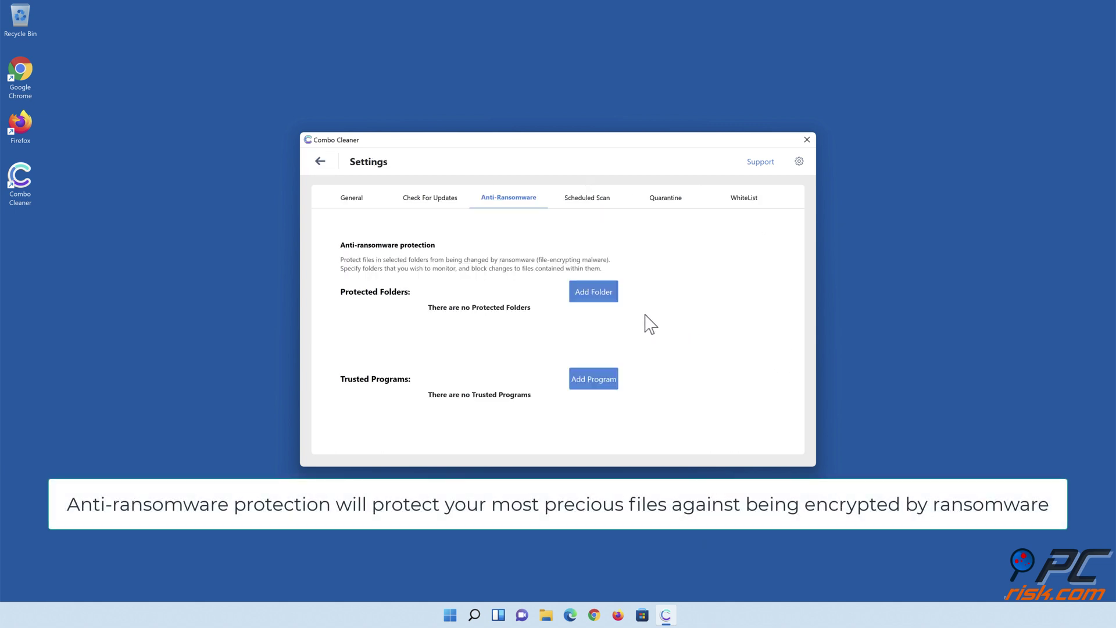
pyautogui.click(594, 296)
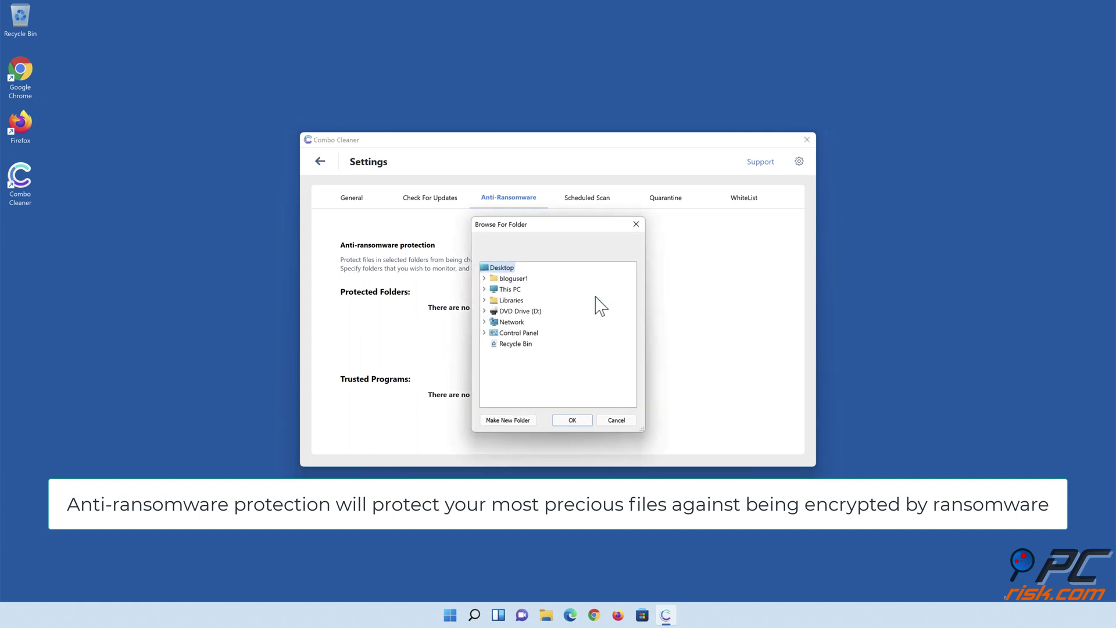
pyautogui.click(485, 301)
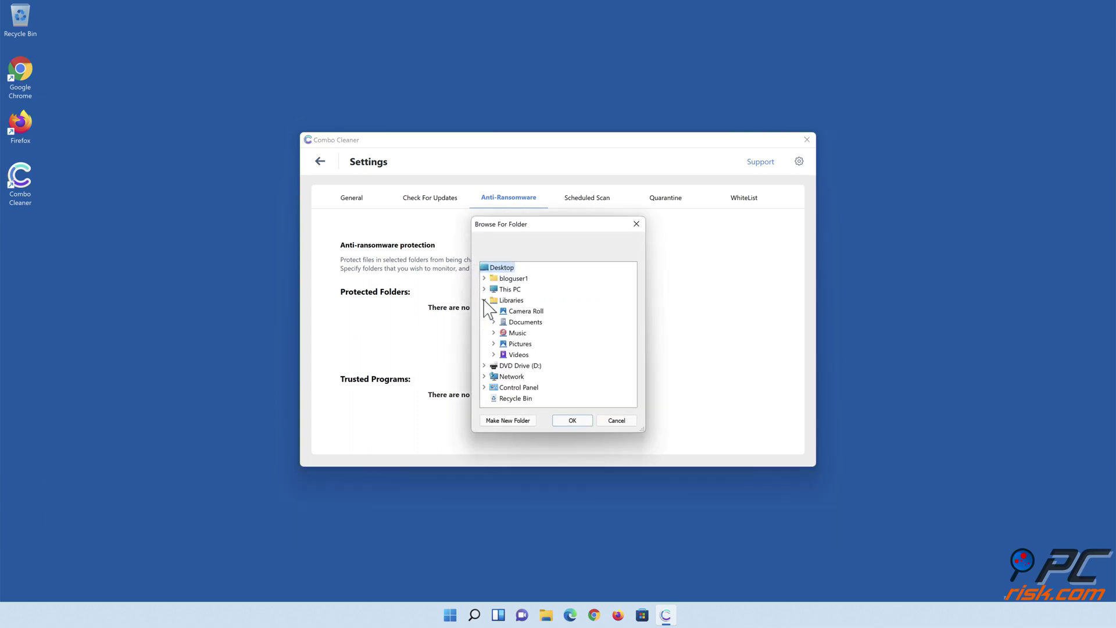
pyautogui.click(494, 322)
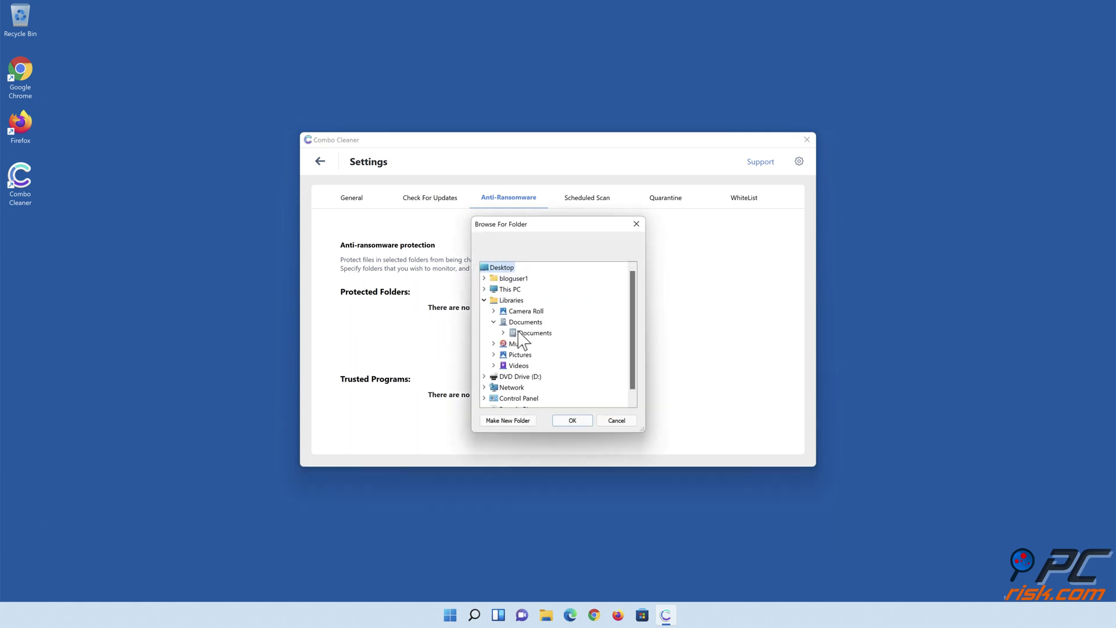
pyautogui.click(523, 334)
pyautogui.click(573, 420)
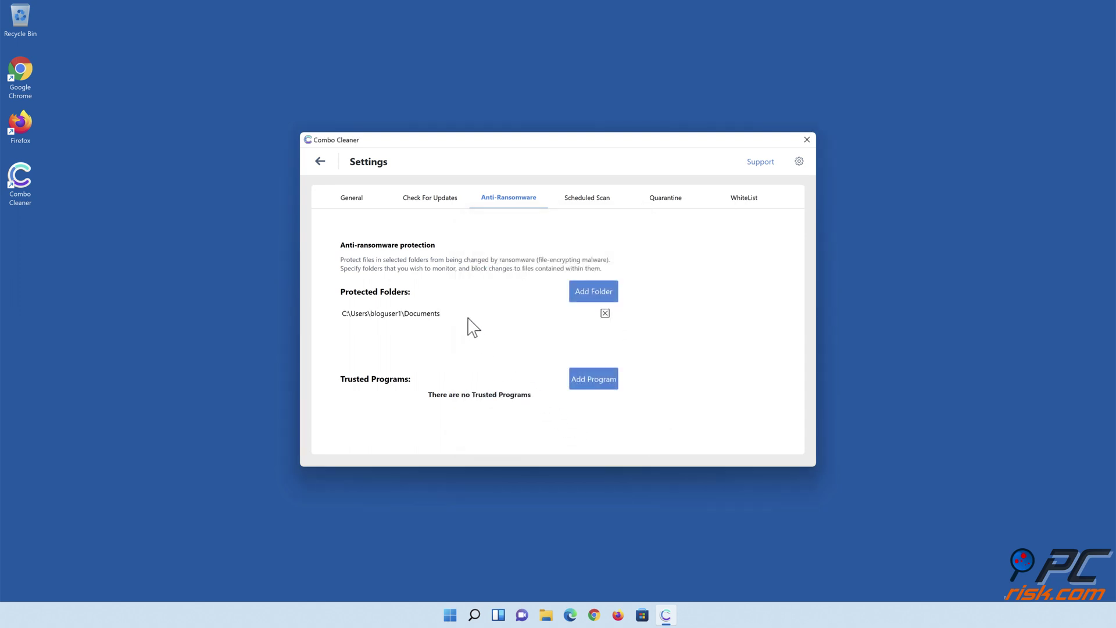
pyautogui.click(324, 164)
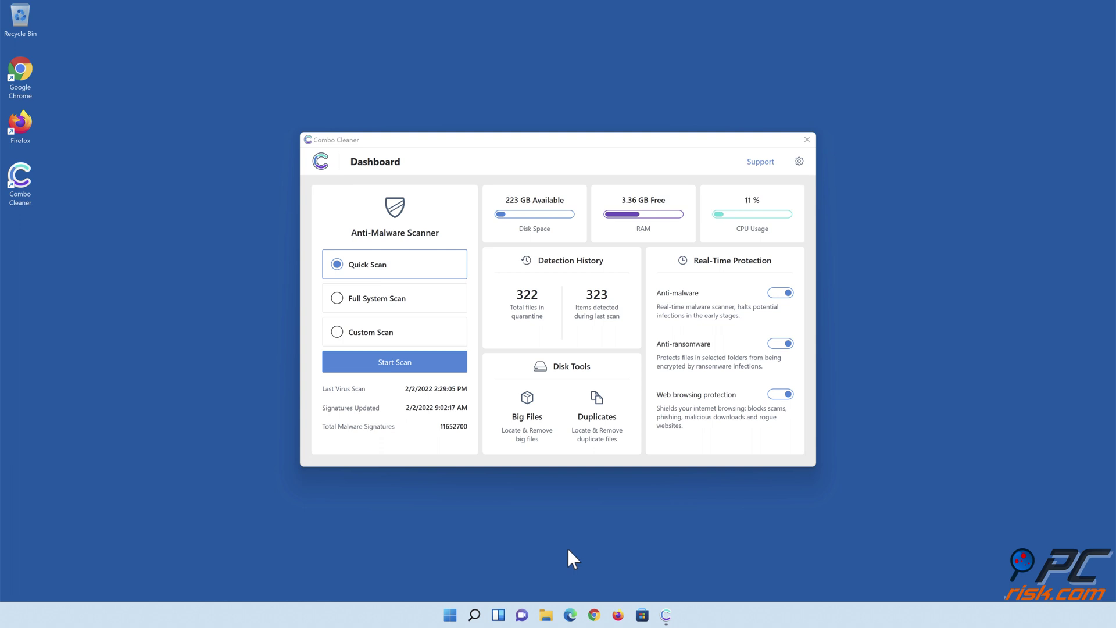
# Step: Close the Combo Cleaner window to return to the empty desktop
pyautogui.click(807, 140)
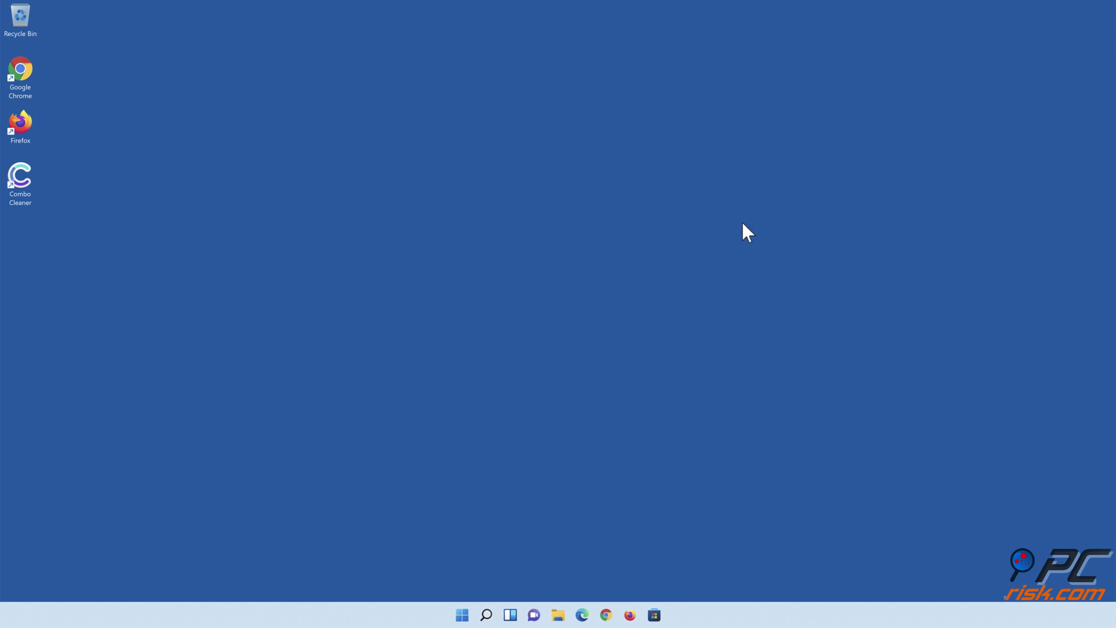